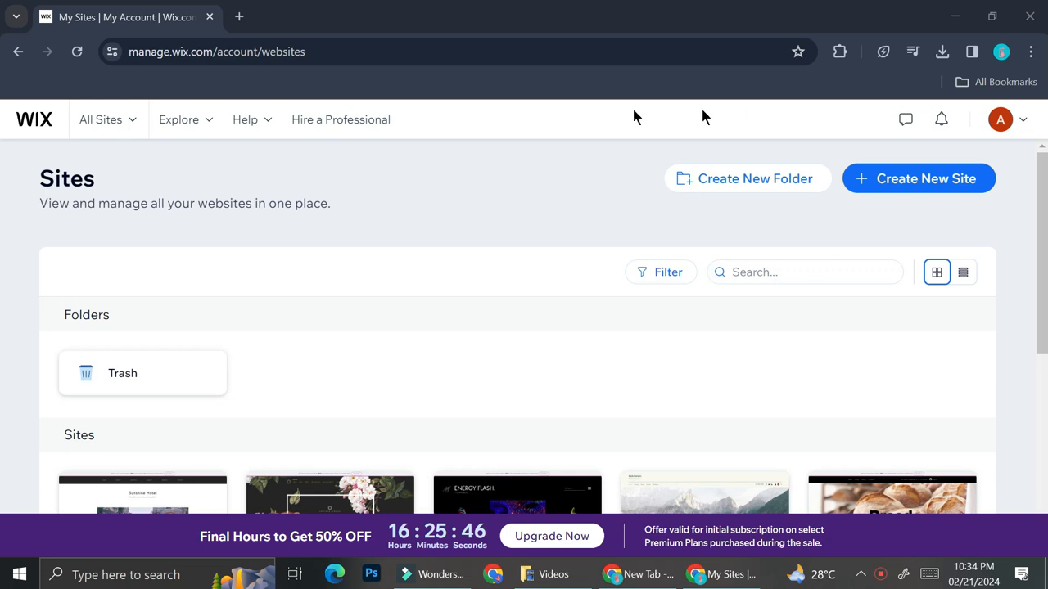
Step: Start a new site from the Sites dashboard, opening the AI site-creation page in a new tab
left_click(909, 192)
left_click(911, 193)
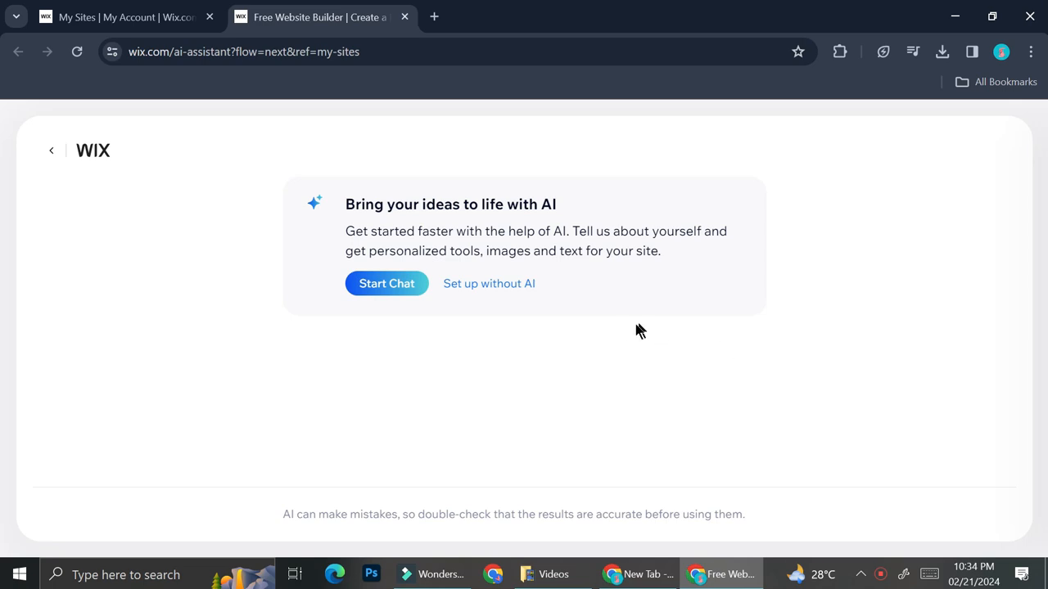
Step: Skip the AI assistant and search website types, picking Portfolio
left_click(501, 285)
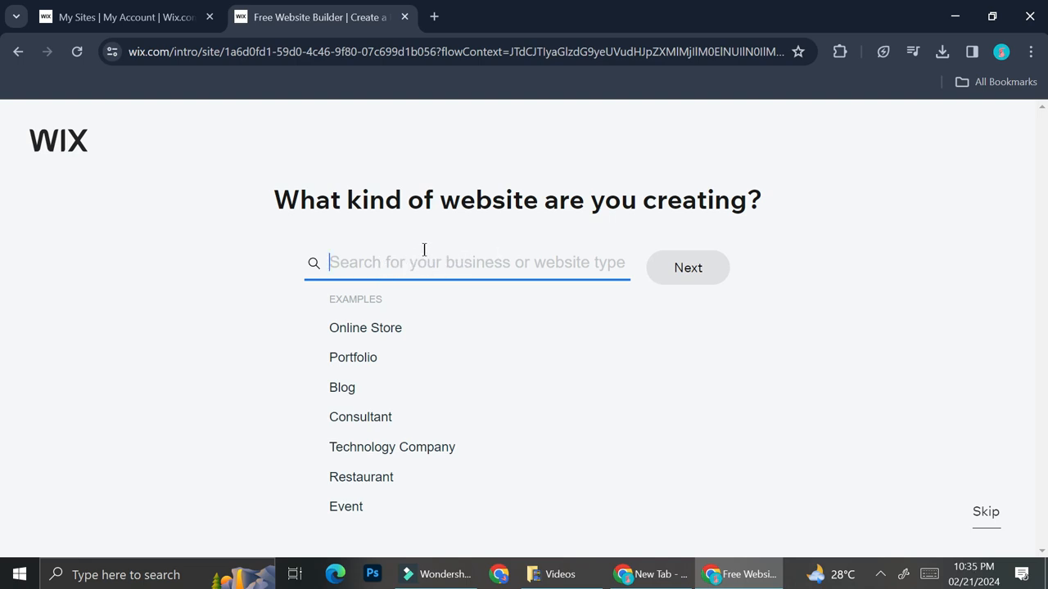
type("fas")
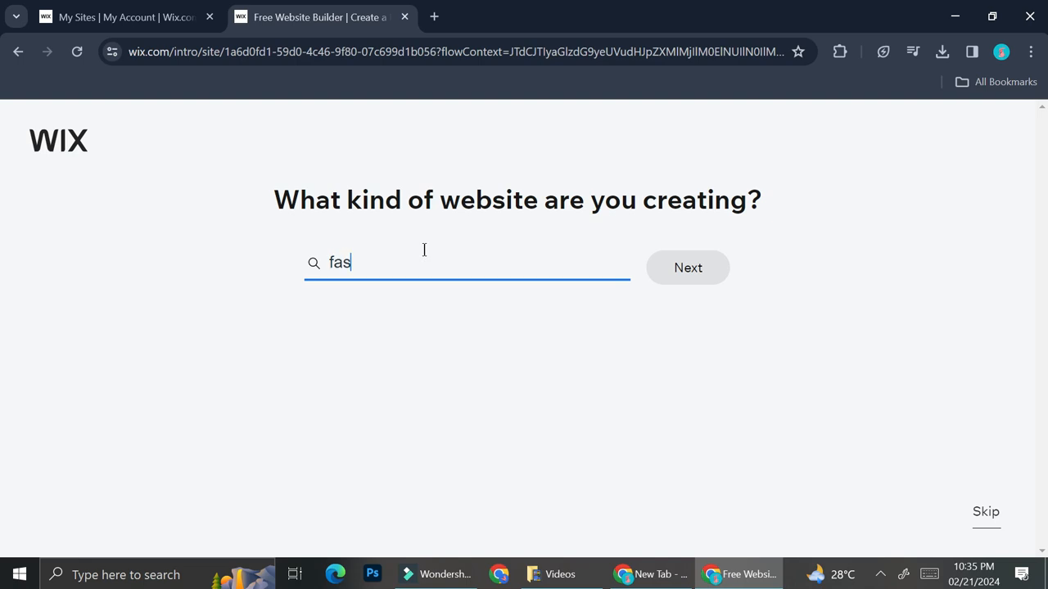
type("hion")
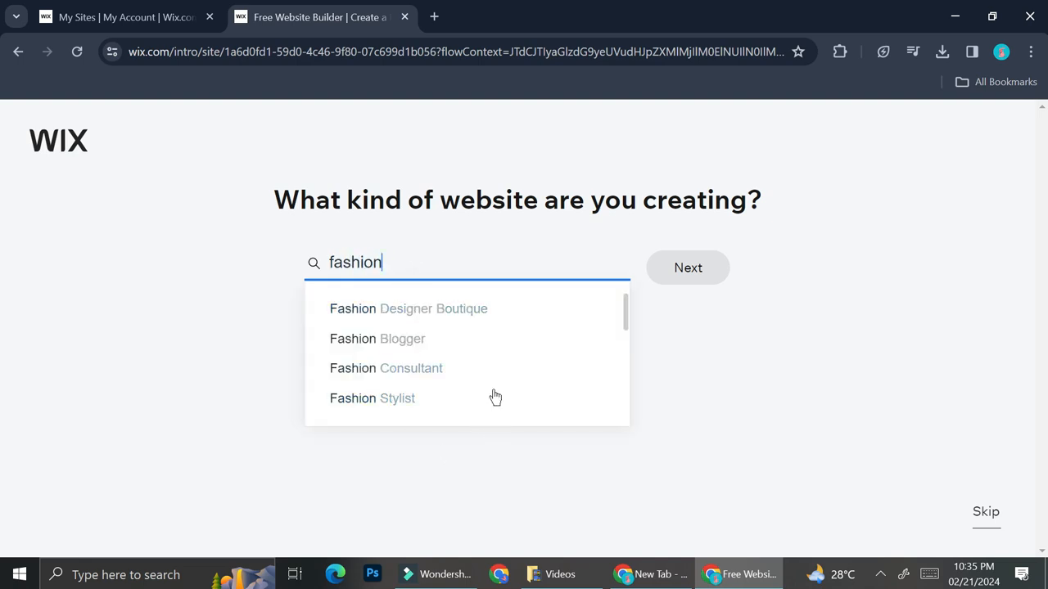
key("BackSpace")
key("BackSpace")
key("BackSpace")
key("BackSpace")
key("BackSpace")
key("BackSpace")
key("BackSpace")
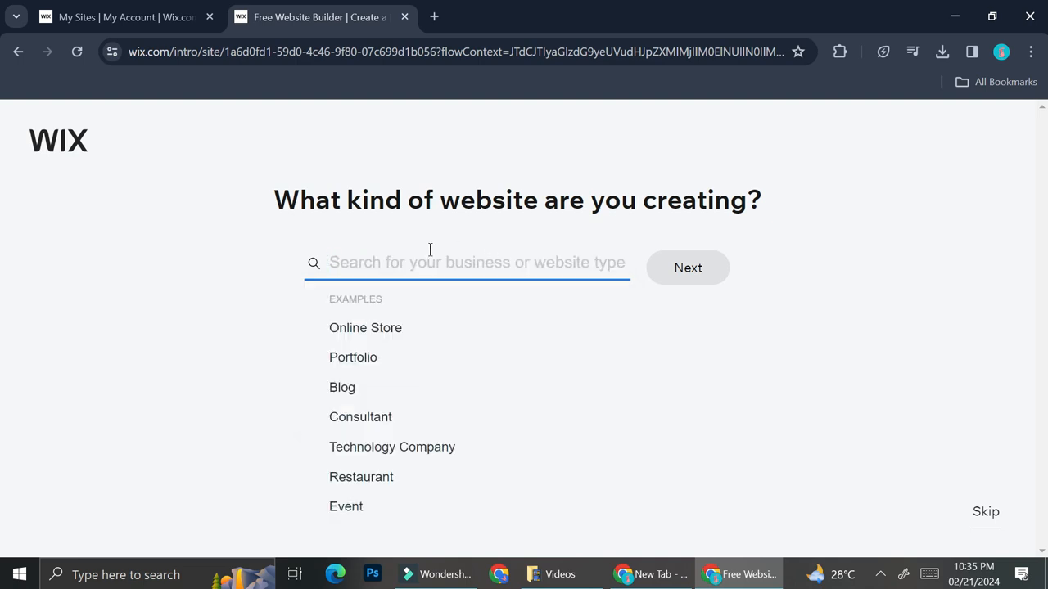
left_click(354, 355)
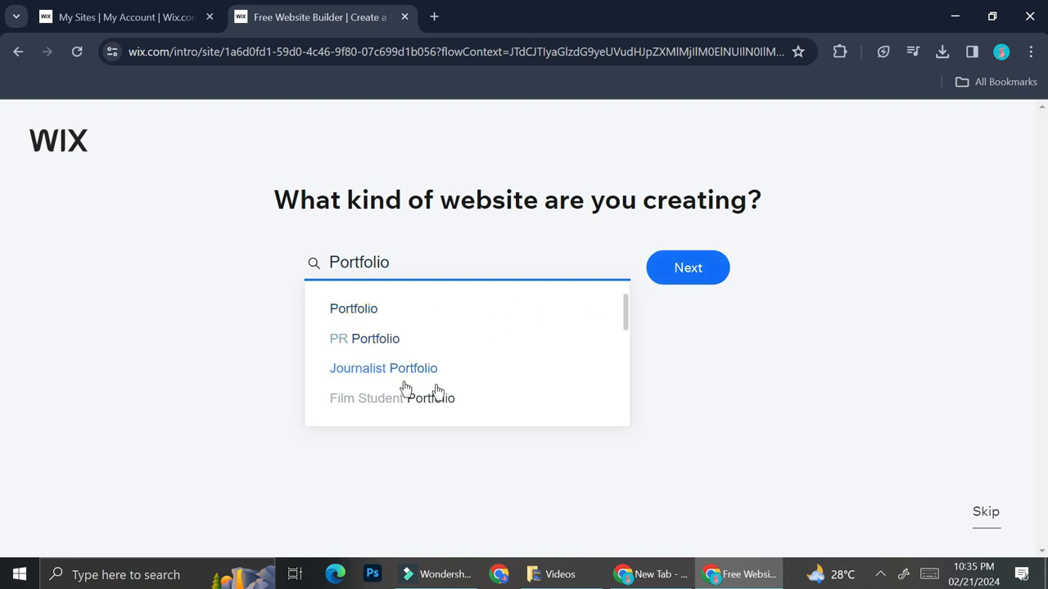
scroll(491, 365, "down", 1)
scroll(493, 362, "down", 3)
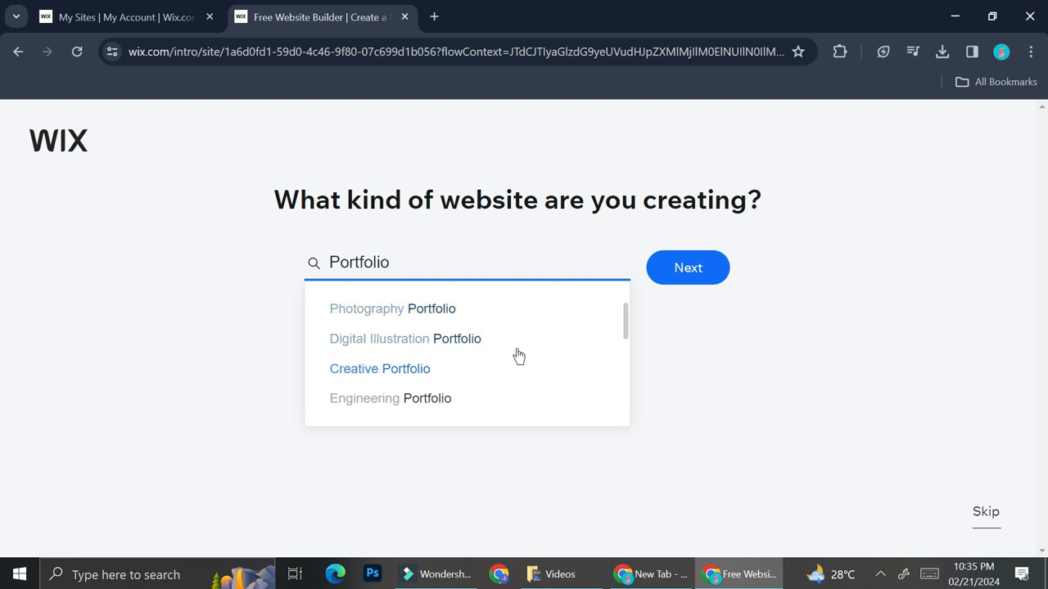
scroll(491, 348, "down", 3)
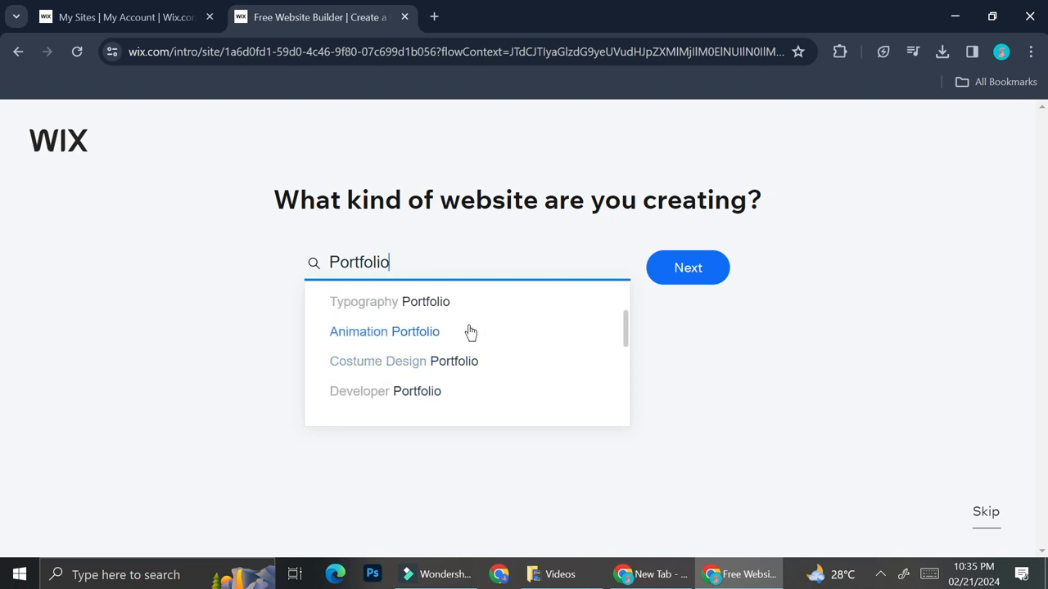
scroll(471, 331, "up", 1)
scroll(471, 332, "up", 5)
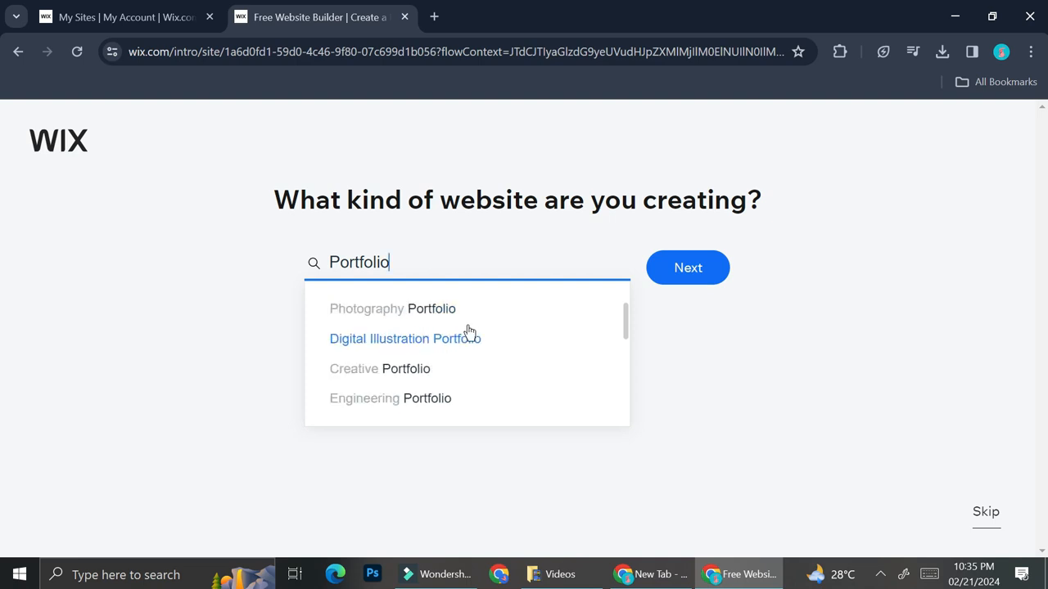
scroll(469, 331, "up", 2)
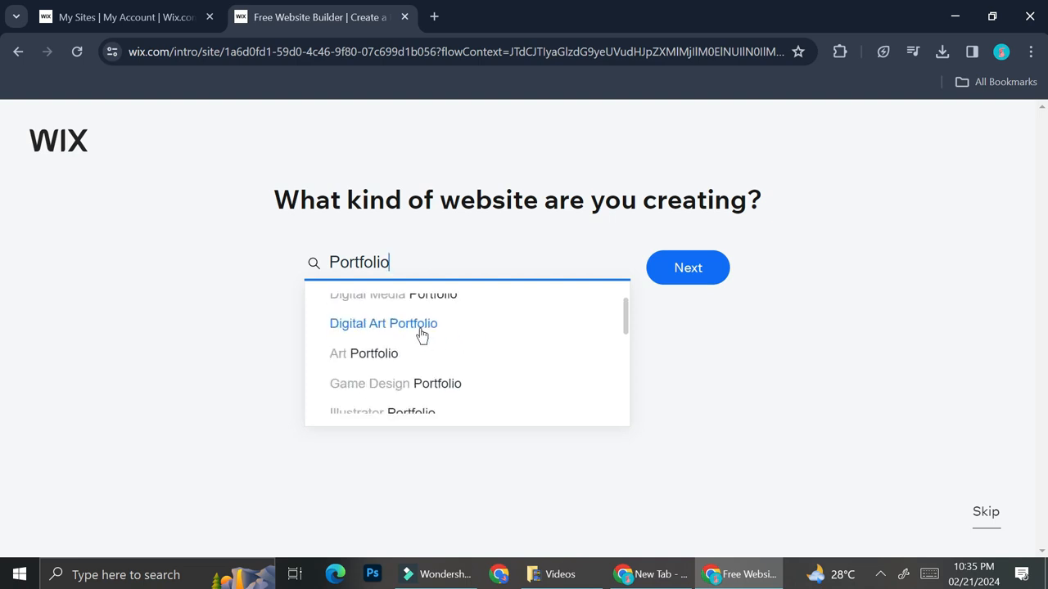
scroll(421, 335, "up", 1)
scroll(419, 336, "down", 3)
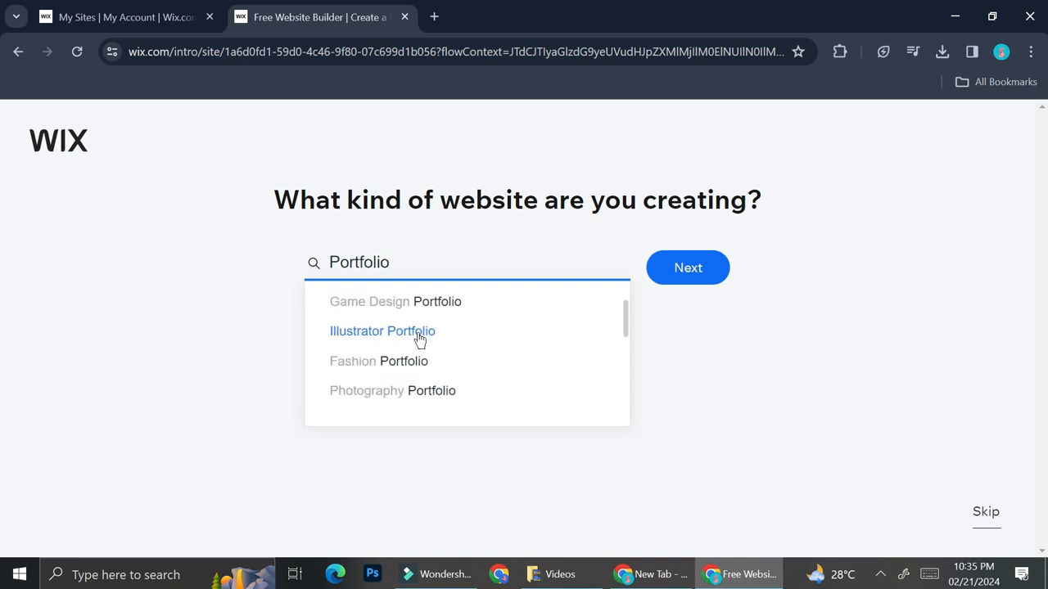
Step: Change the website type to Creative Portfolio and continue
left_click(341, 268)
left_click(342, 264)
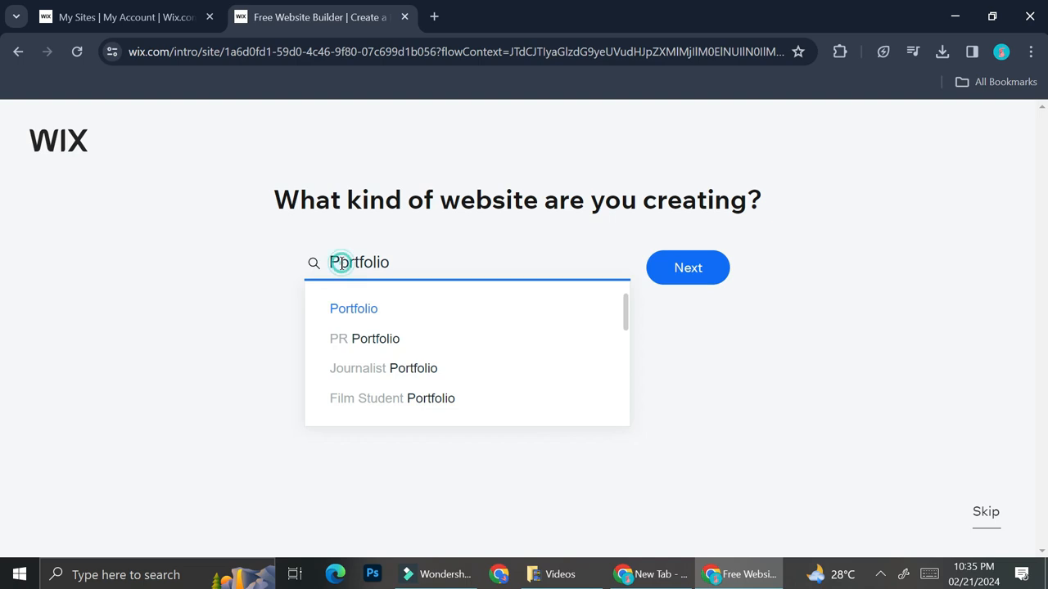
left_click(327, 262)
type("creative")
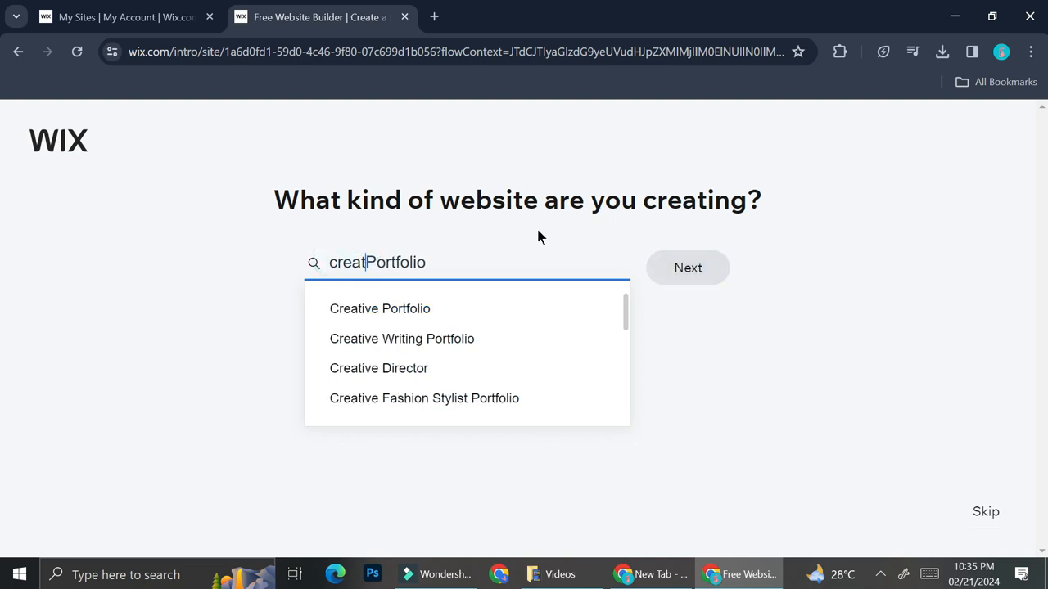
left_click(388, 312)
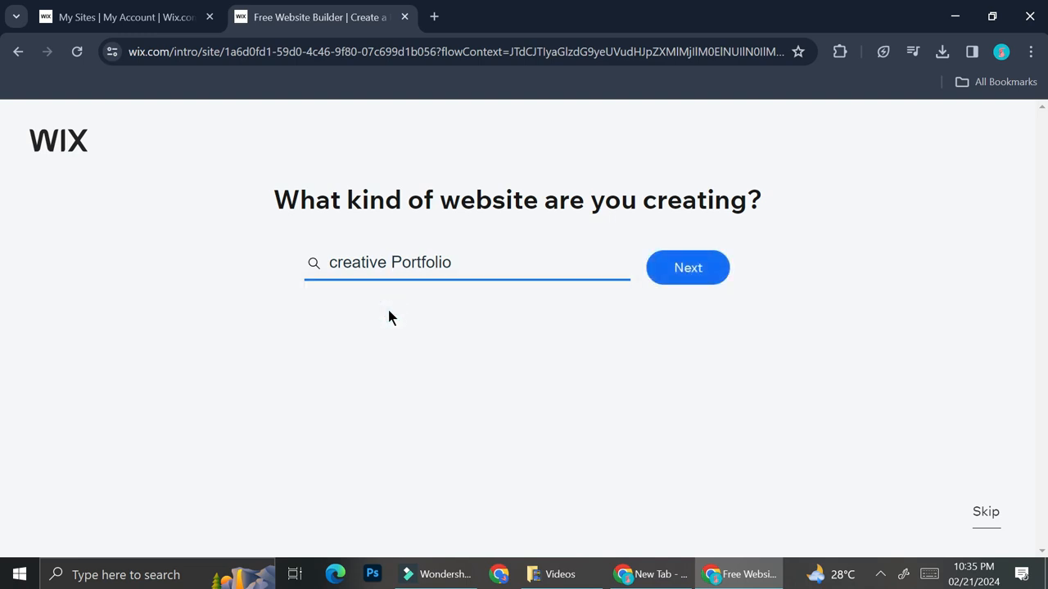
left_click(668, 273)
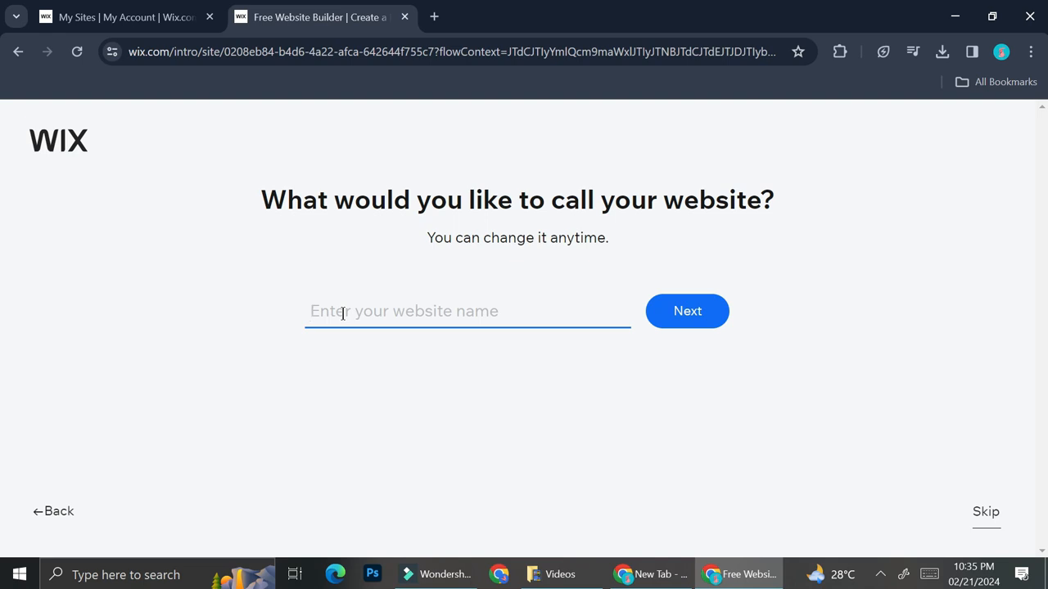
Step: Name the website 'Social Media Manager' and continue
type("Social Media Manager")
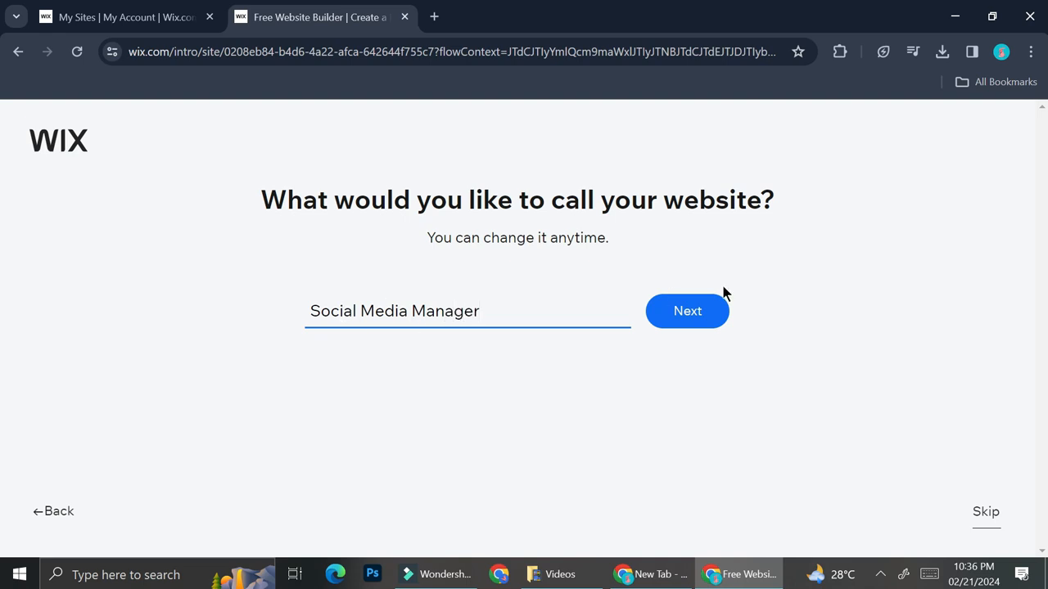
left_click(722, 321)
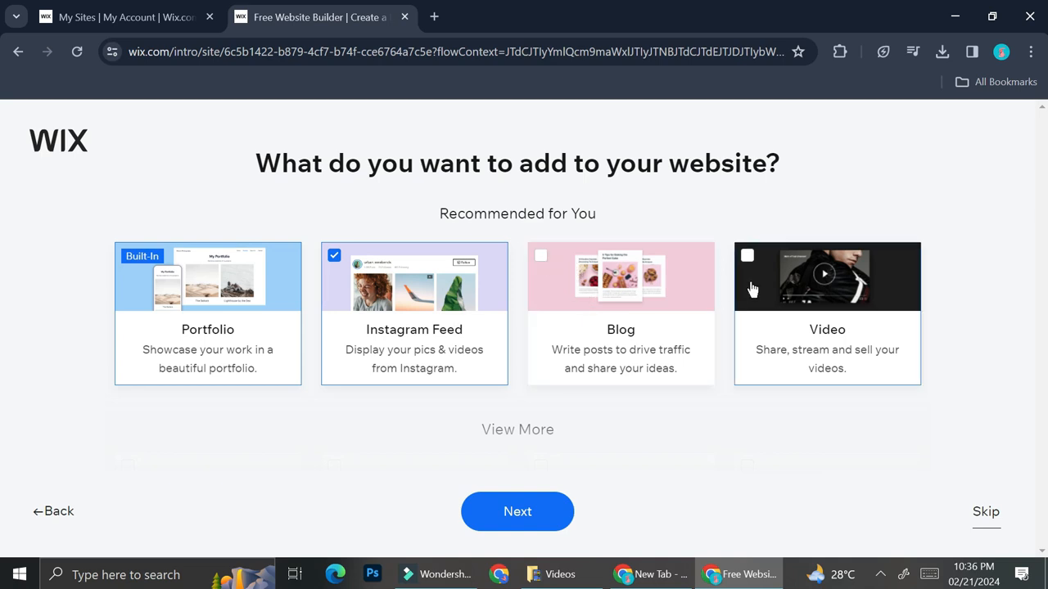
Step: Add Video and Blog alongside Instagram Feed and Portfolio, then continue
left_click(747, 256)
left_click(485, 424)
left_click(528, 438)
left_click(542, 255)
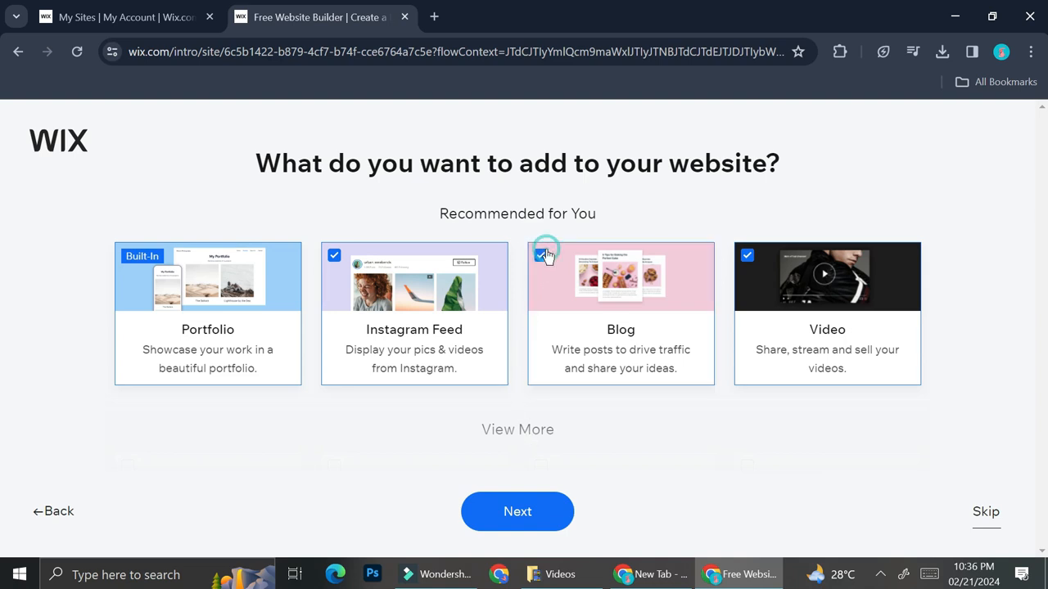
left_click(547, 508)
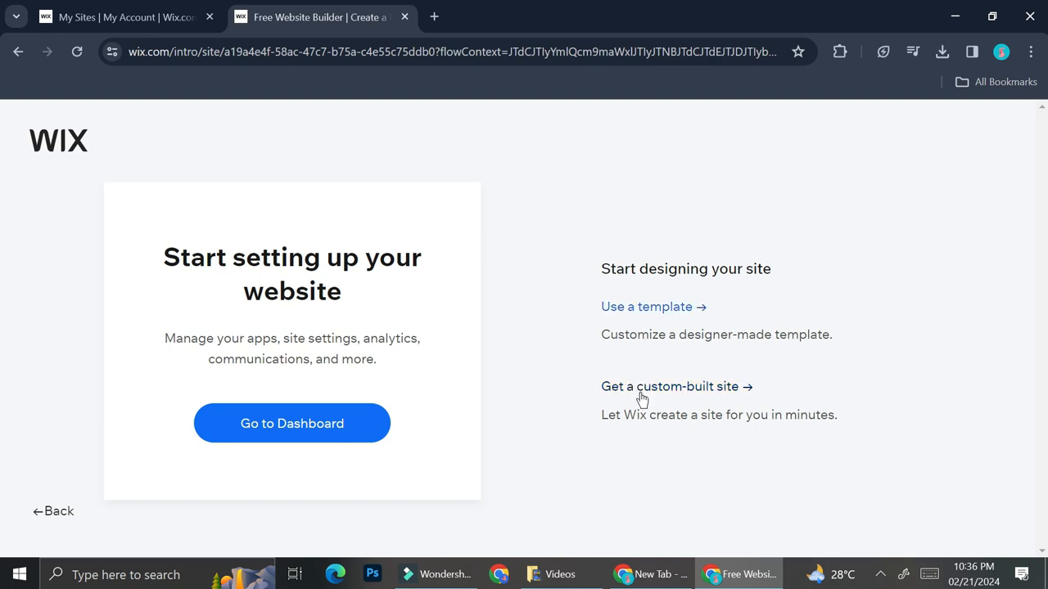
Step: Choose to start from a template and browse the Creative Portfolio template results
left_click(668, 316)
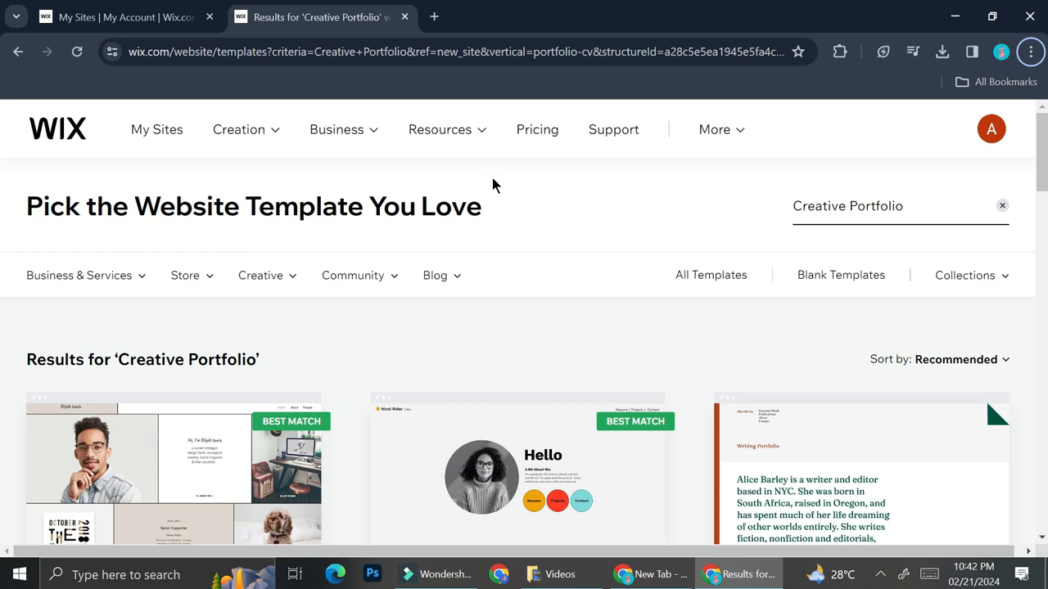
scroll(492, 178, "down", 2)
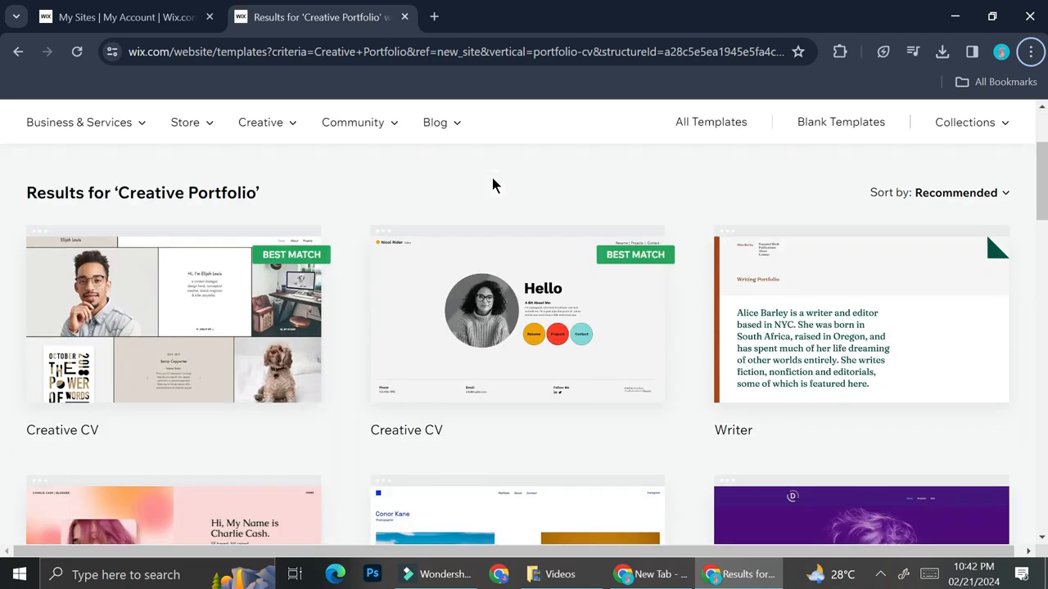
scroll(492, 178, "down", 3)
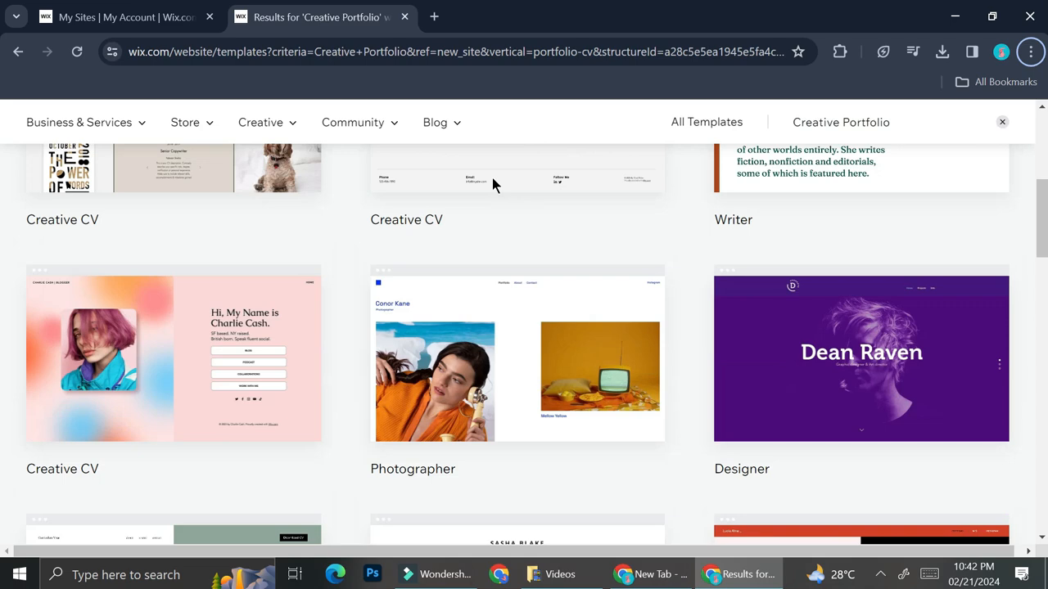
scroll(492, 185, "down", 1)
scroll(492, 185, "down", 2)
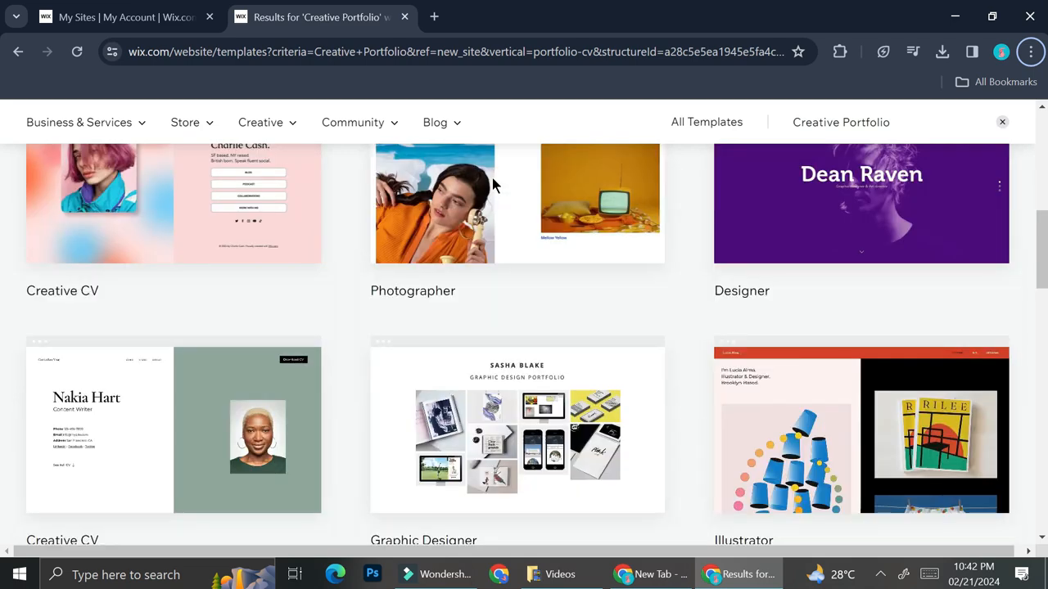
scroll(492, 178, "down", 4)
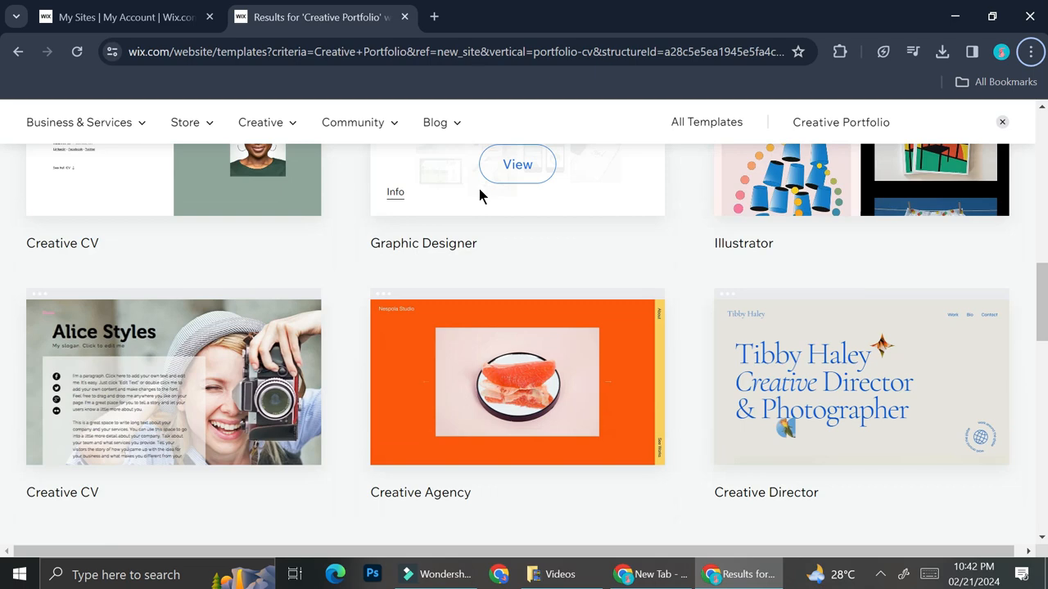
scroll(491, 286, "up", 3)
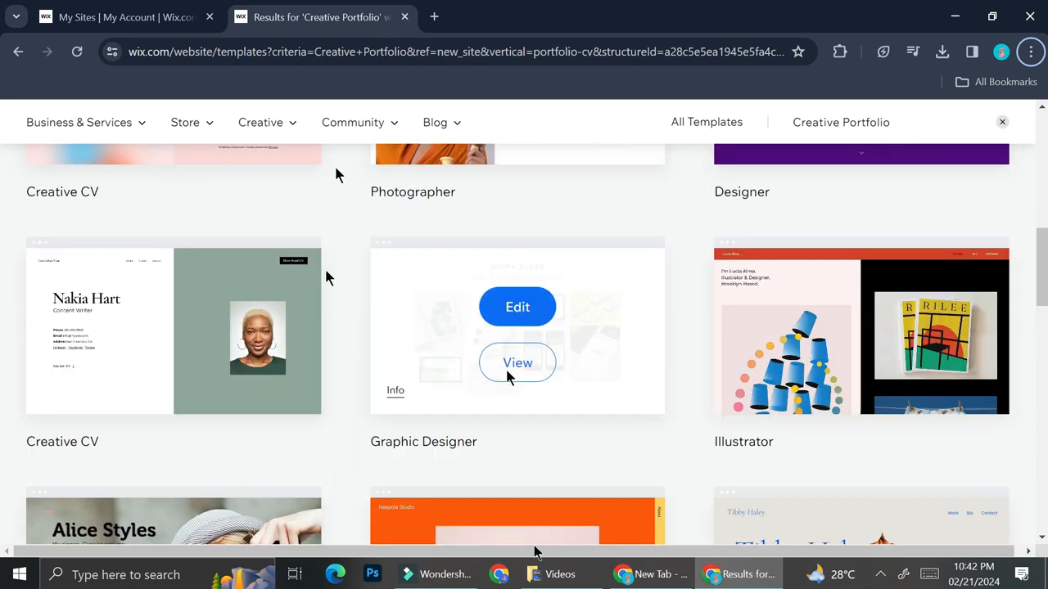
scroll(259, 250, "up", 3)
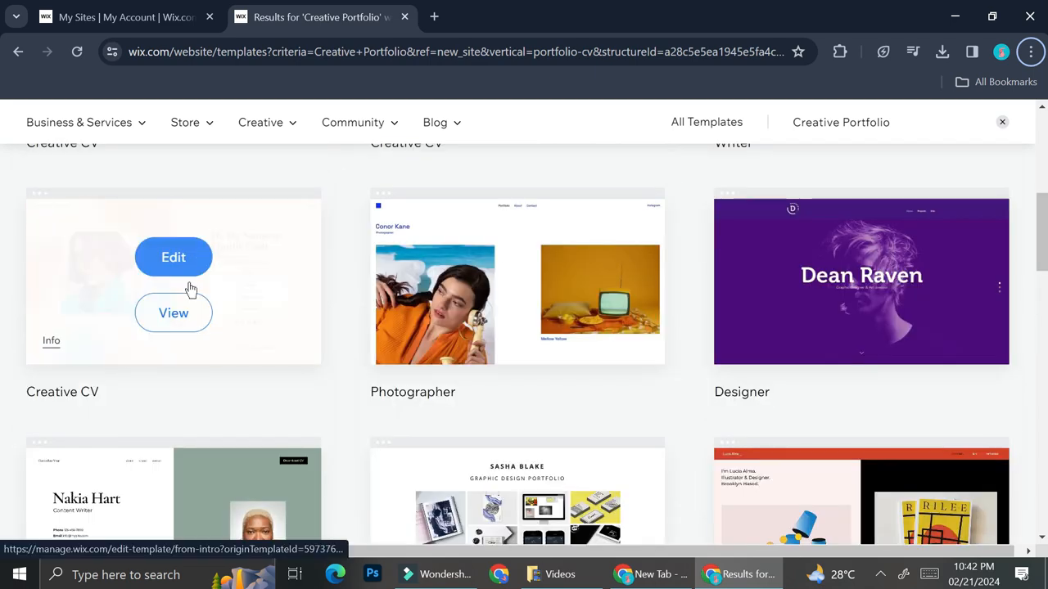
Step: Preview the Creative CV template, test its BLOG, PODCAST and COLLABORATIONS links, then close it
left_click(152, 368)
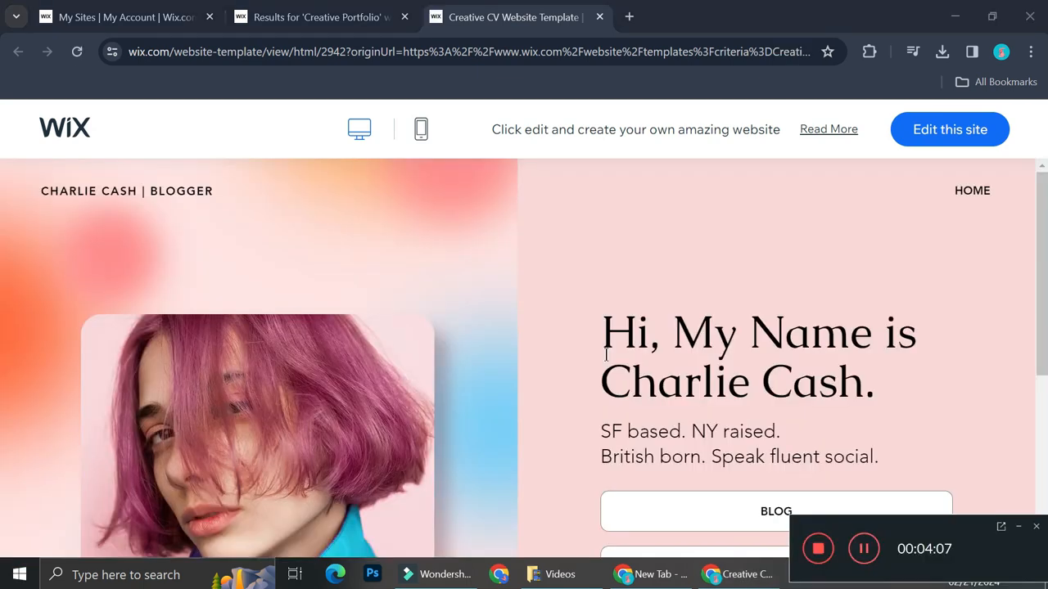
scroll(385, 291, "down", 4)
scroll(712, 376, "up", 2)
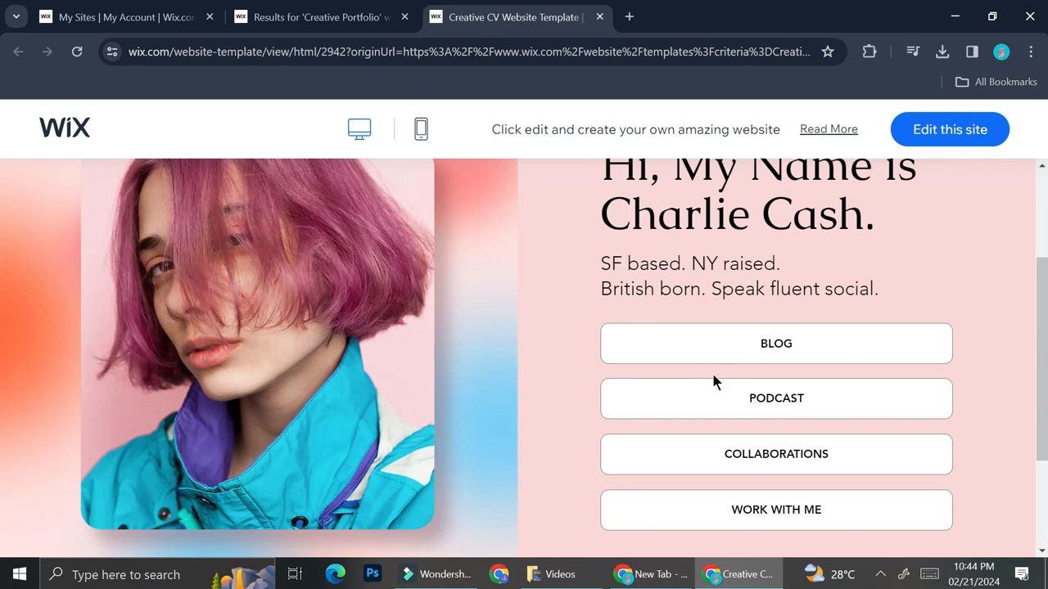
left_click(715, 358)
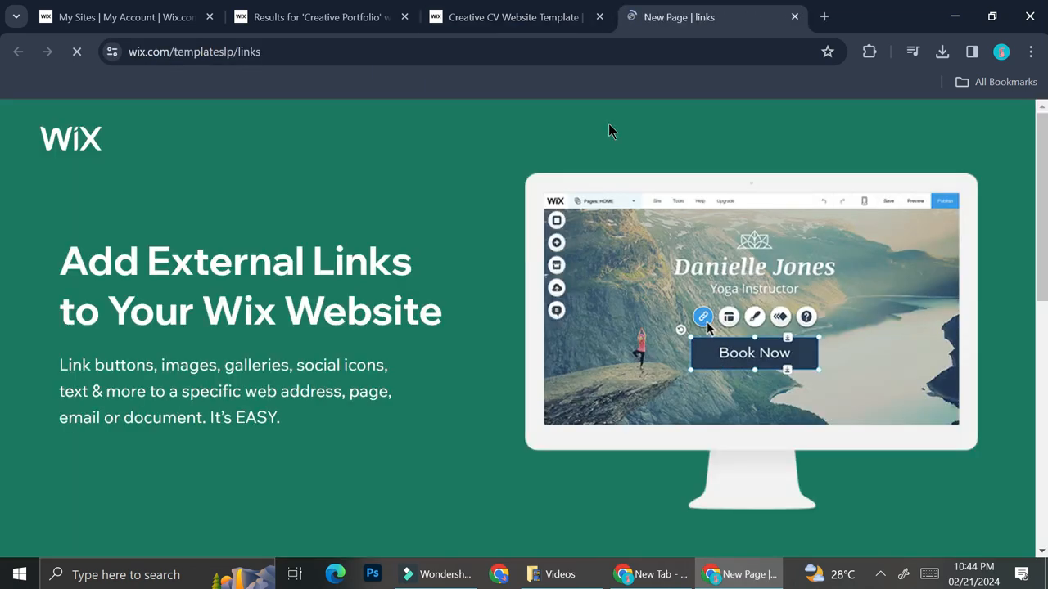
left_click(794, 17)
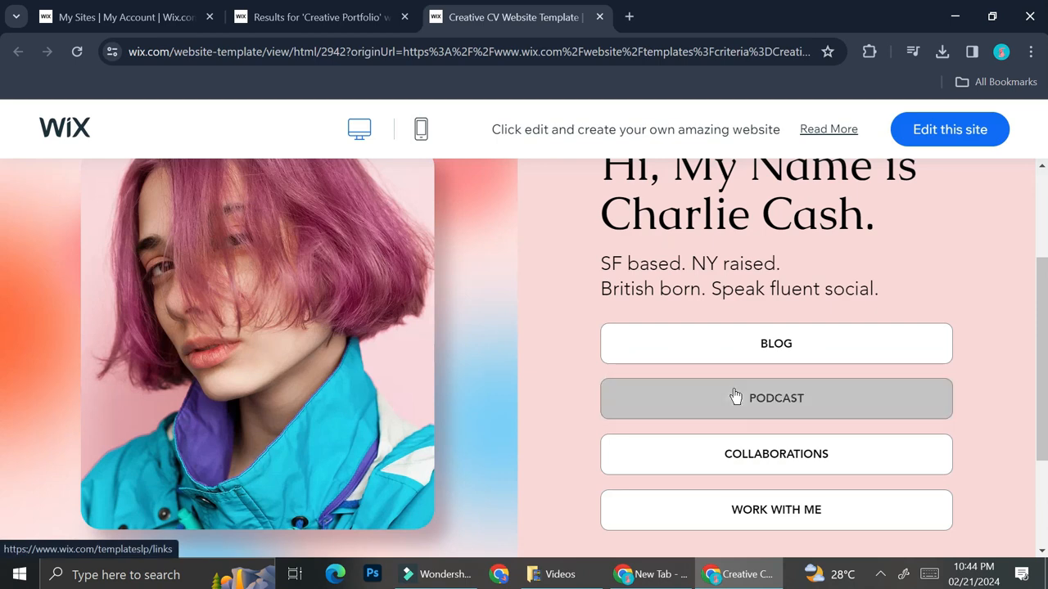
left_click(735, 396)
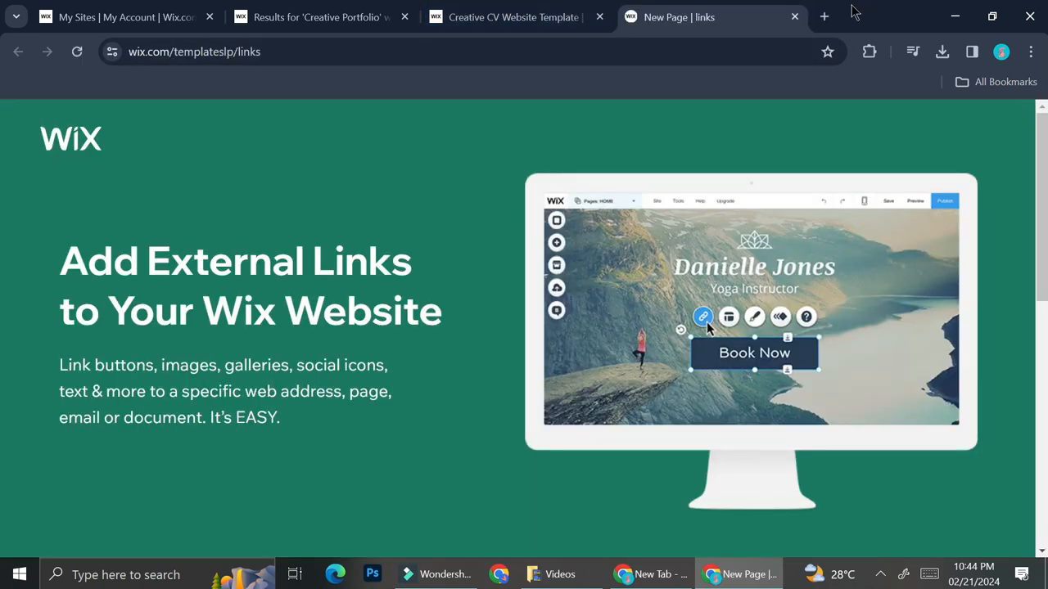
left_click(796, 17)
scroll(776, 360, "down", 2)
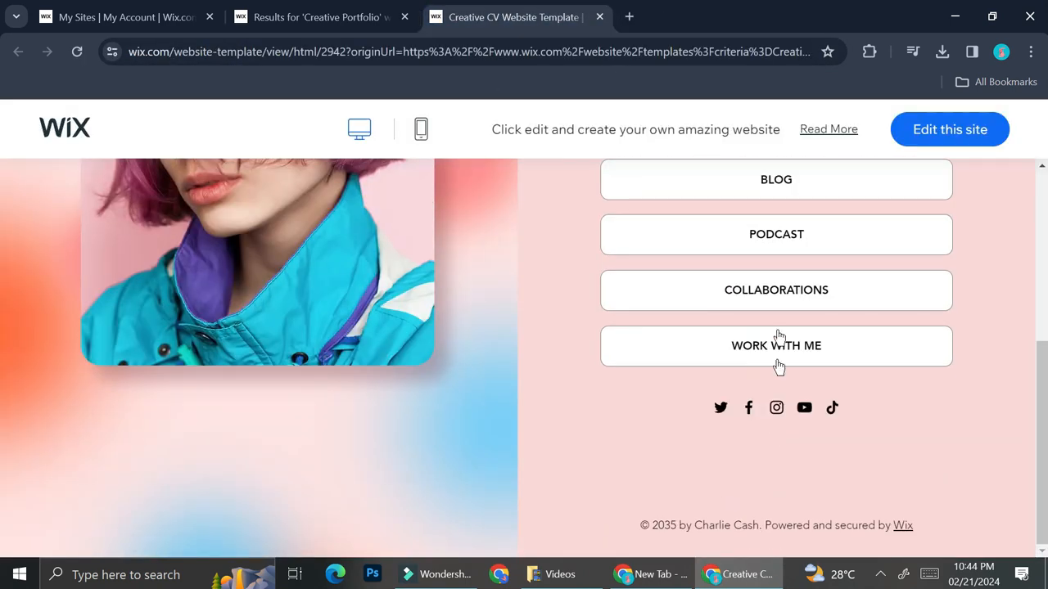
left_click(770, 279)
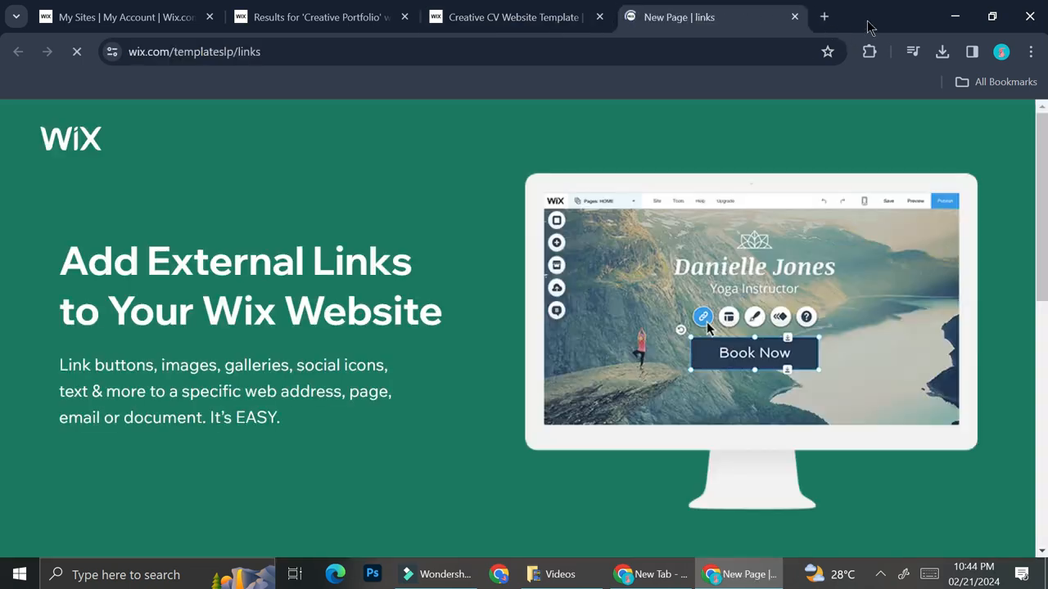
left_click(794, 16)
scroll(685, 192, "up", 5)
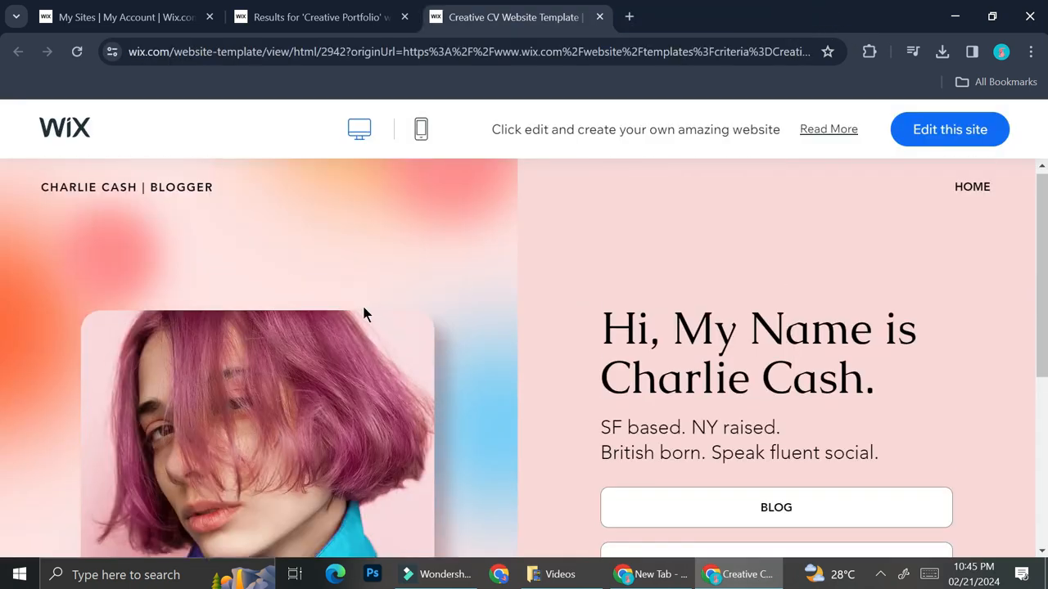
left_click(599, 16)
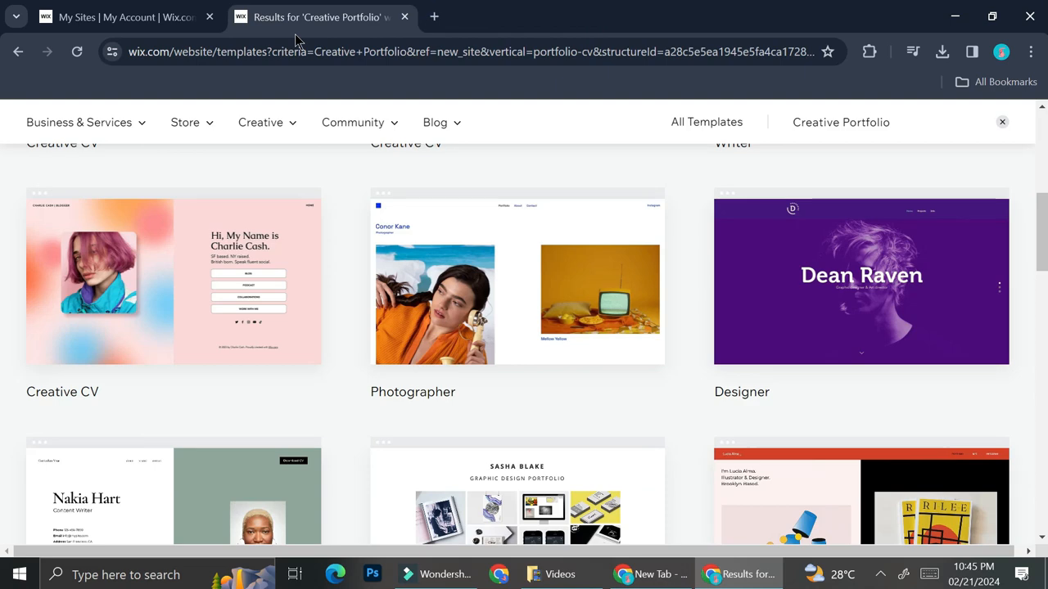
Step: Preview the Graphic Designer template and browse its About and Contact pages
scroll(666, 442, "down", 2)
mouse_move(533, 370)
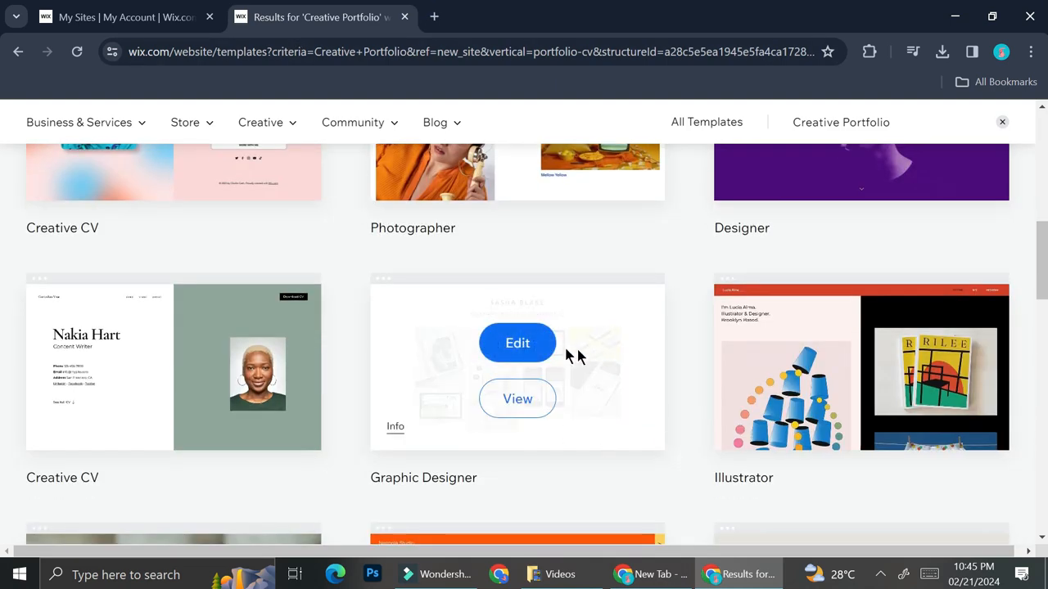
left_click(516, 399)
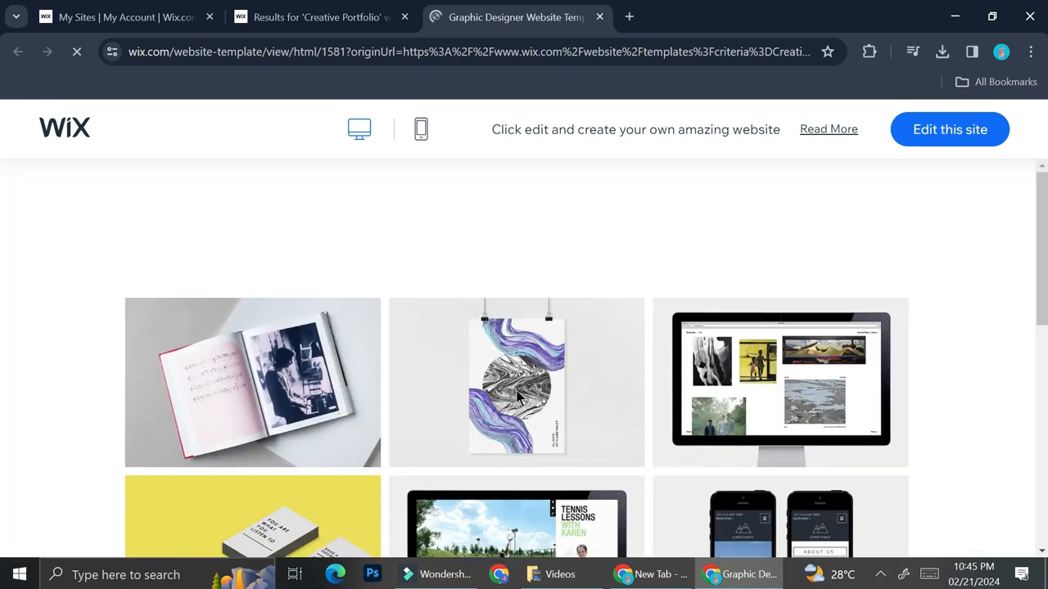
scroll(516, 369, "down", 7)
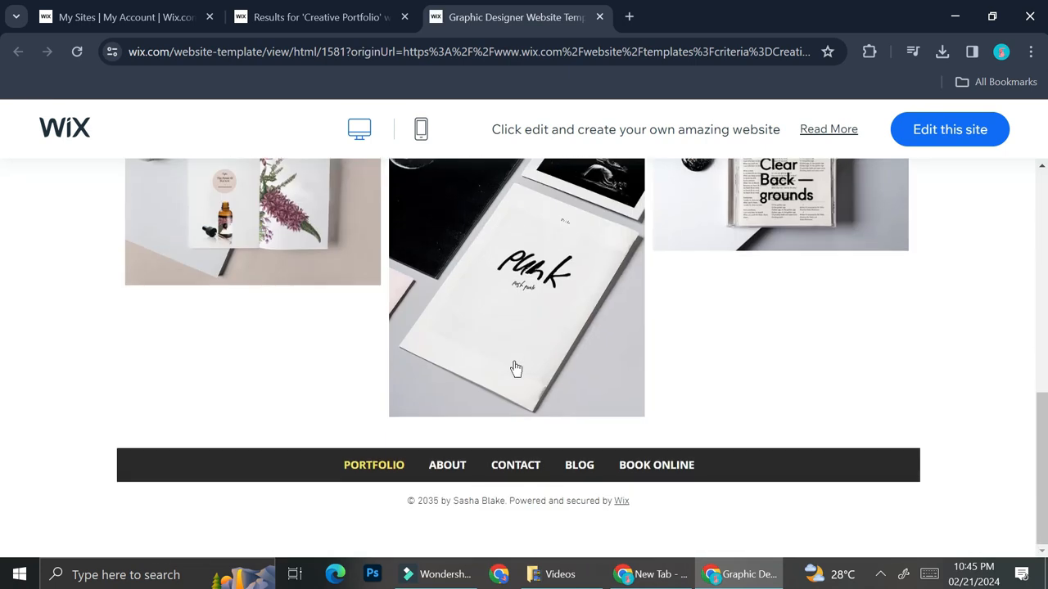
left_click(437, 468)
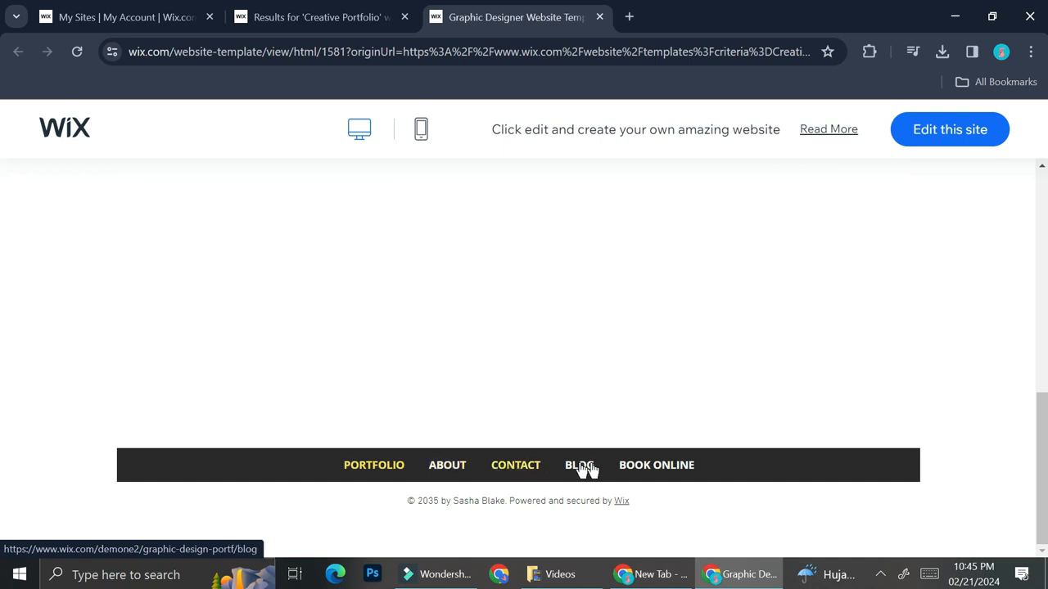
left_click(450, 468)
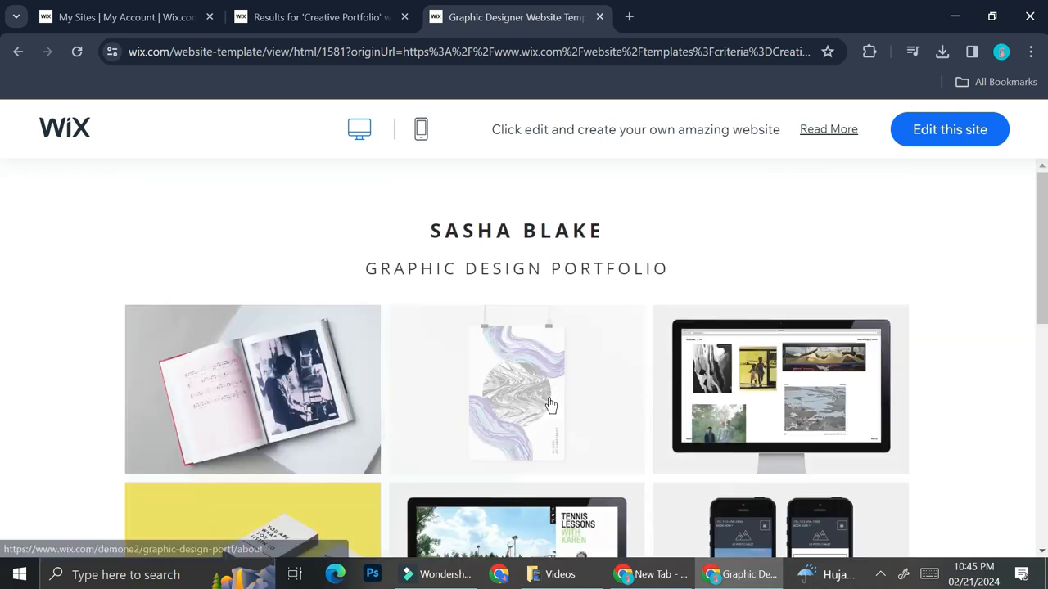
scroll(550, 399, "down", 3)
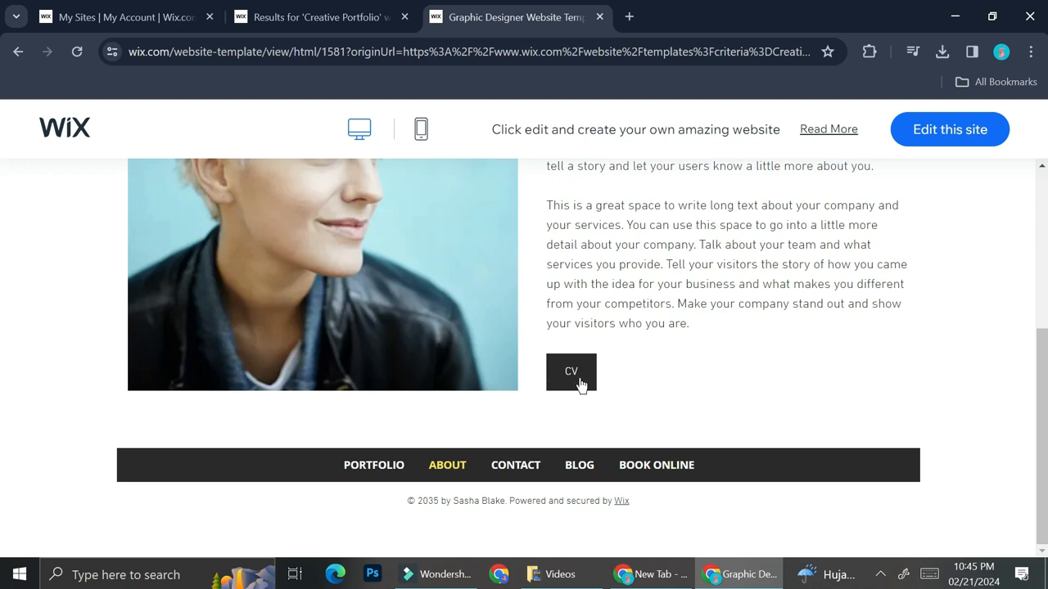
scroll(570, 371, "up", 2)
scroll(524, 417, "down", 2)
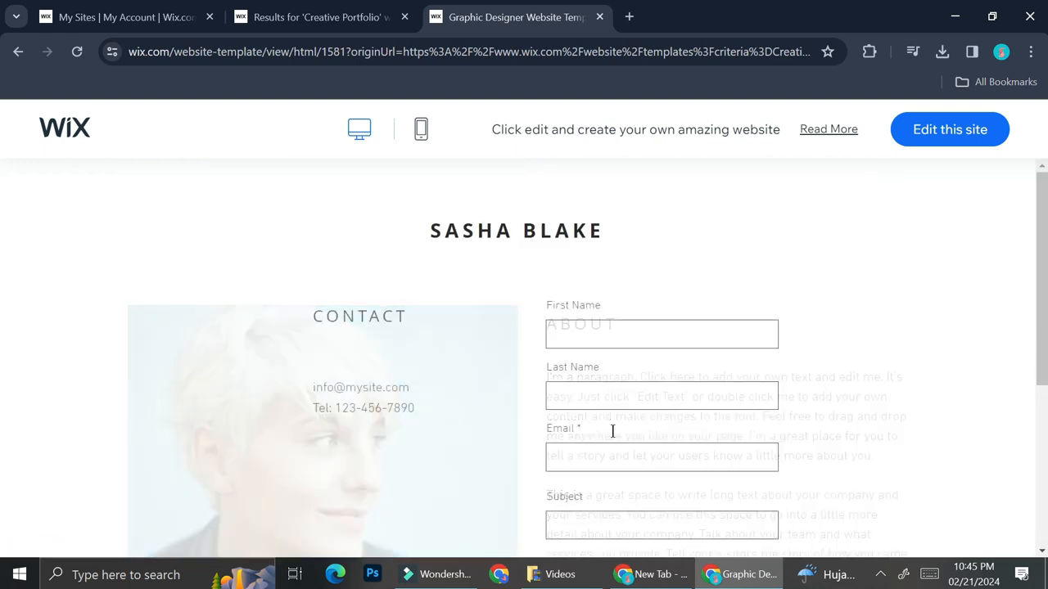
scroll(589, 429, "down", 2)
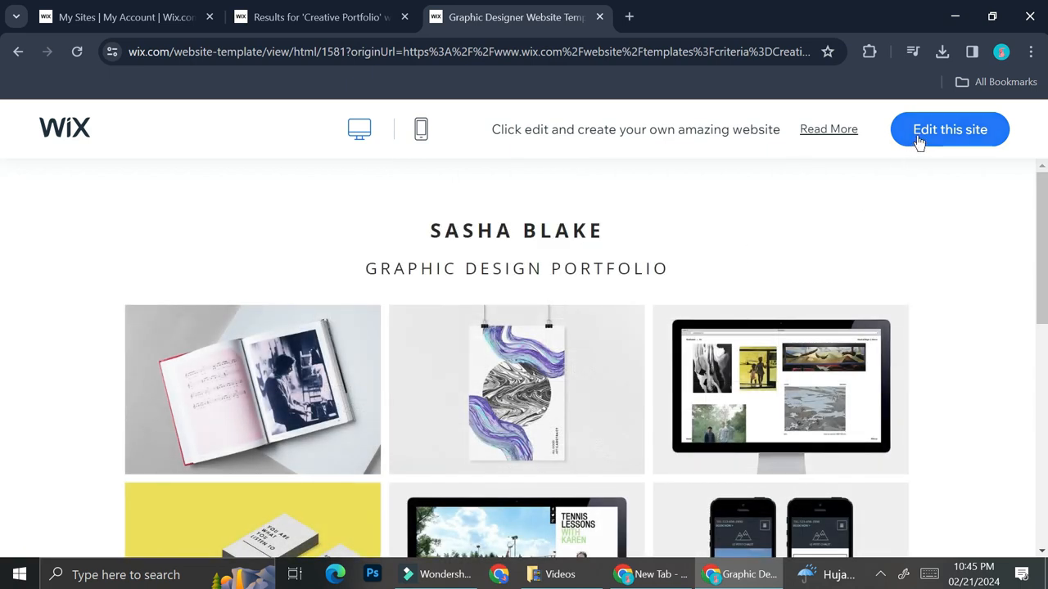
Step: Open the Graphic Designer template in the editor
left_click(918, 139)
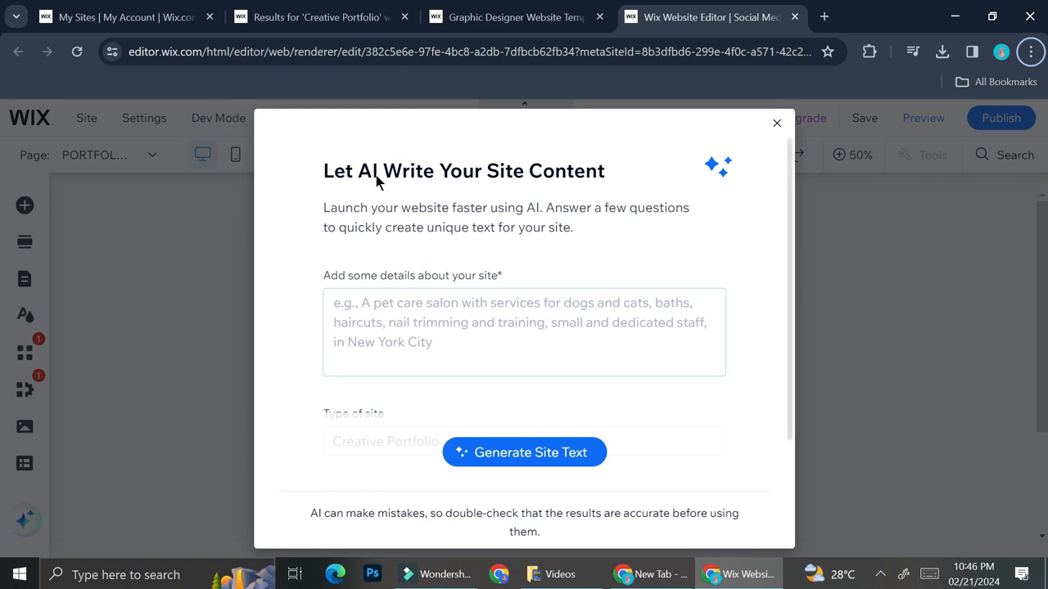
scroll(612, 252, "down", 2)
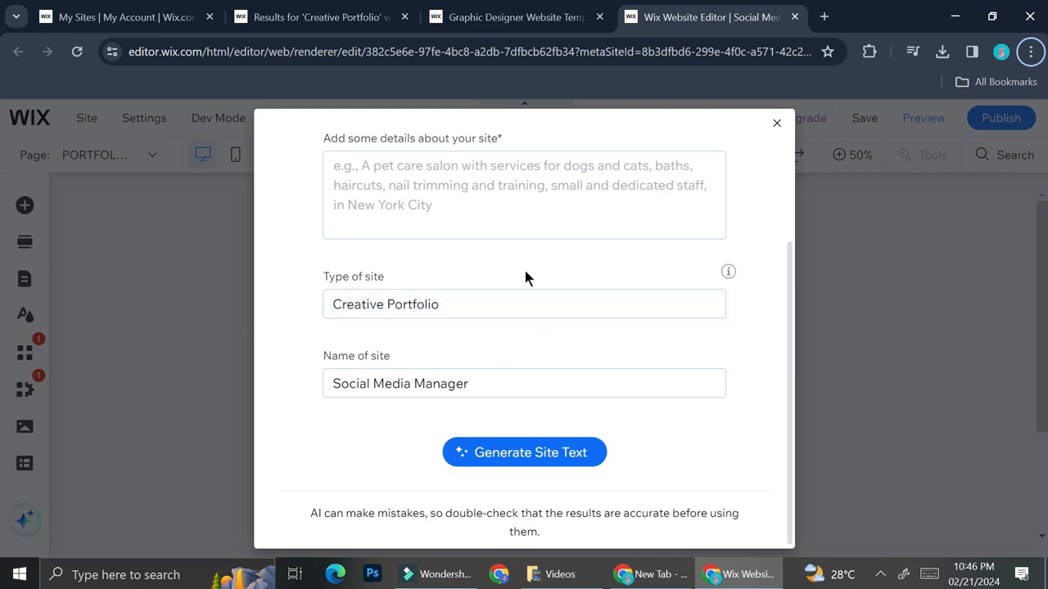
scroll(542, 246, "up", 2)
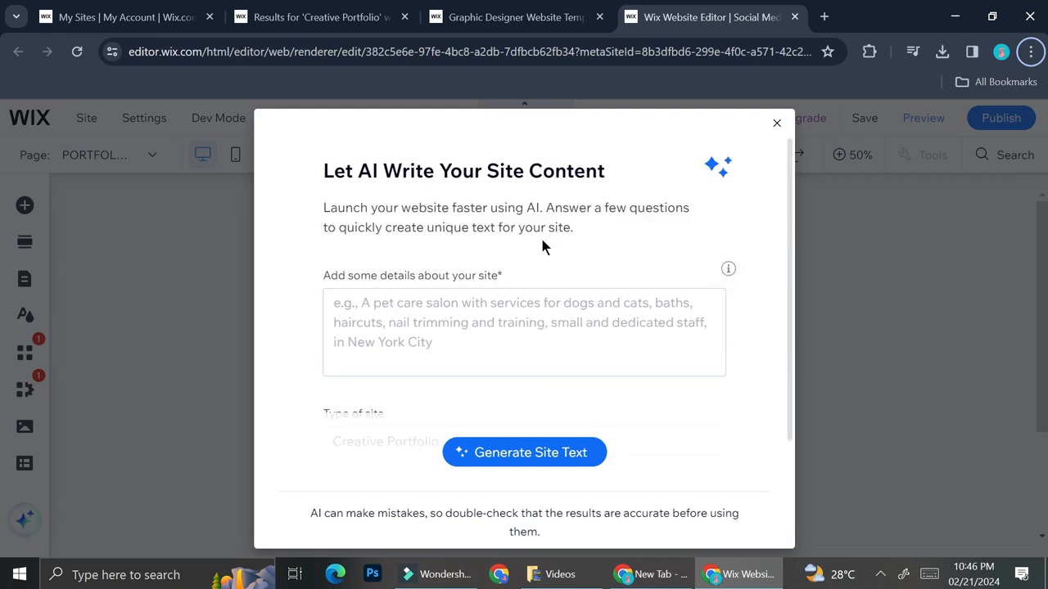
Step: Describe a social media manager's journey with an accounting degree and generate AI site text
left_click(506, 335)
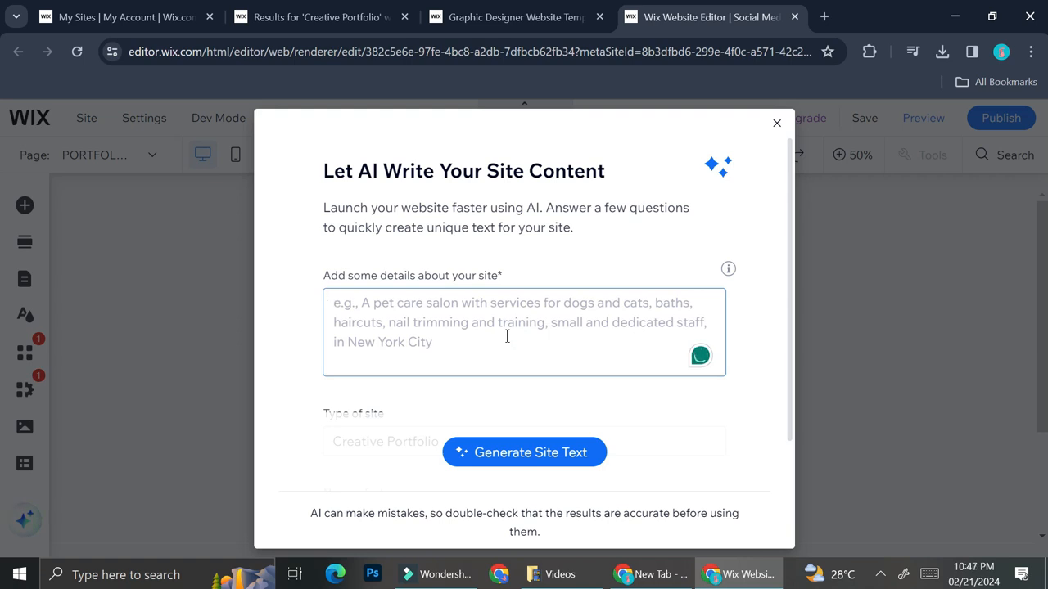
type("Te")
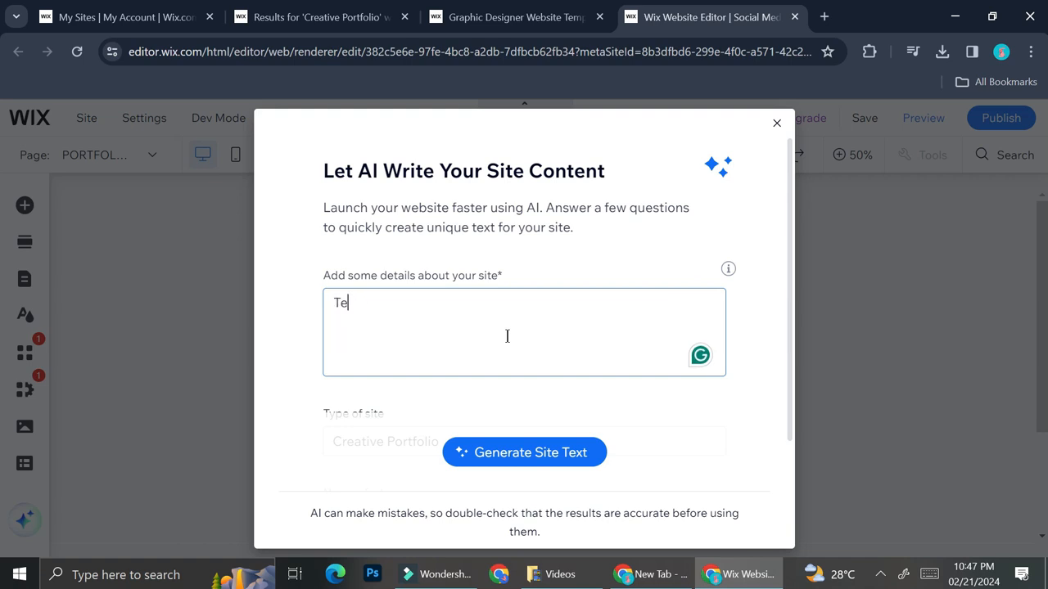
type("ll the story about my jour")
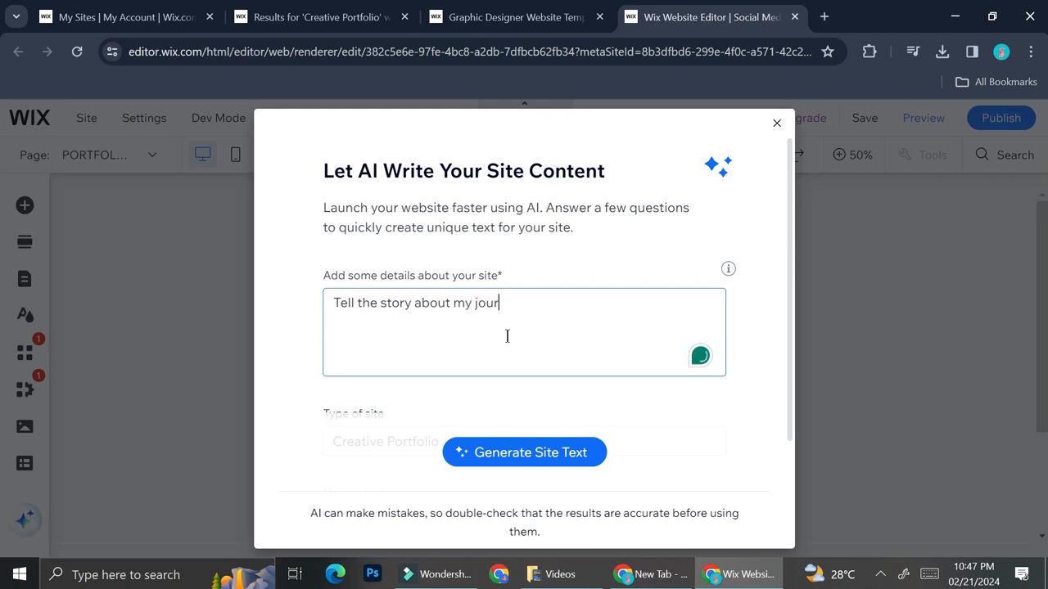
type("ney of being a social")
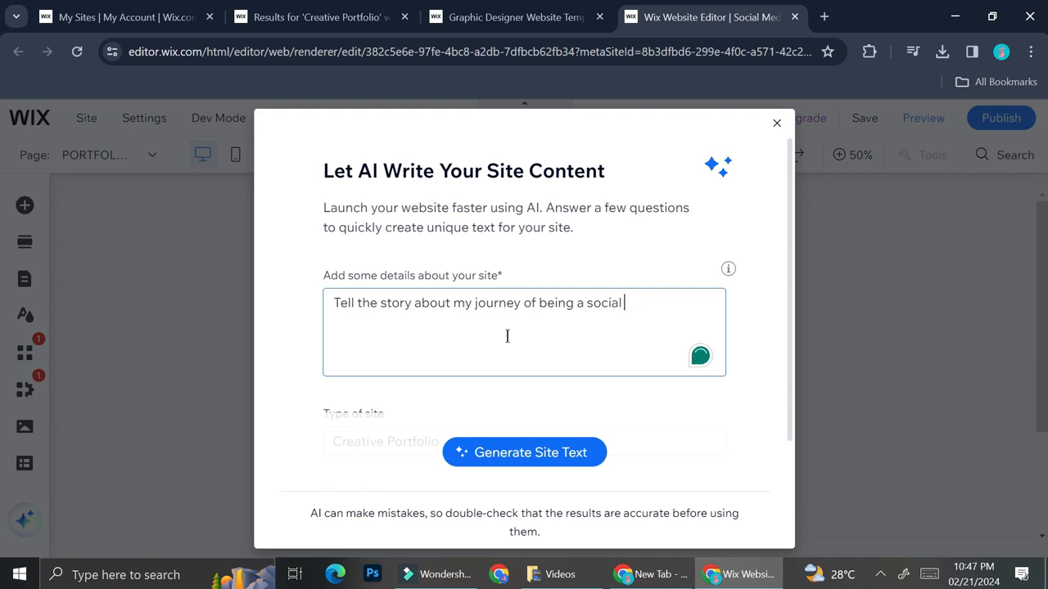
type("medoa ma")
type("manager wir")
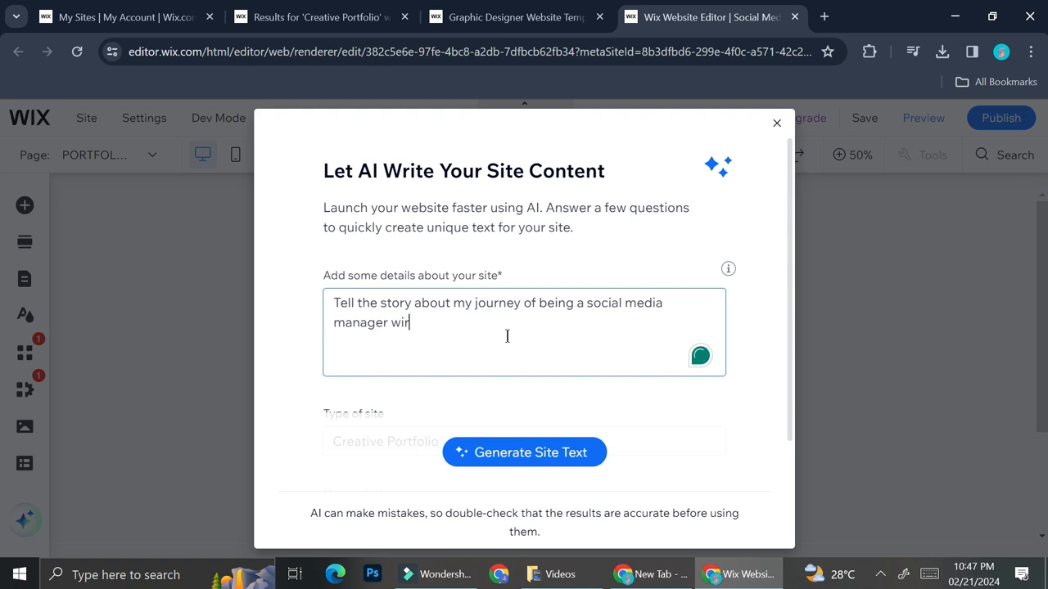
key("BackSpace")
type("thnan an accounting")
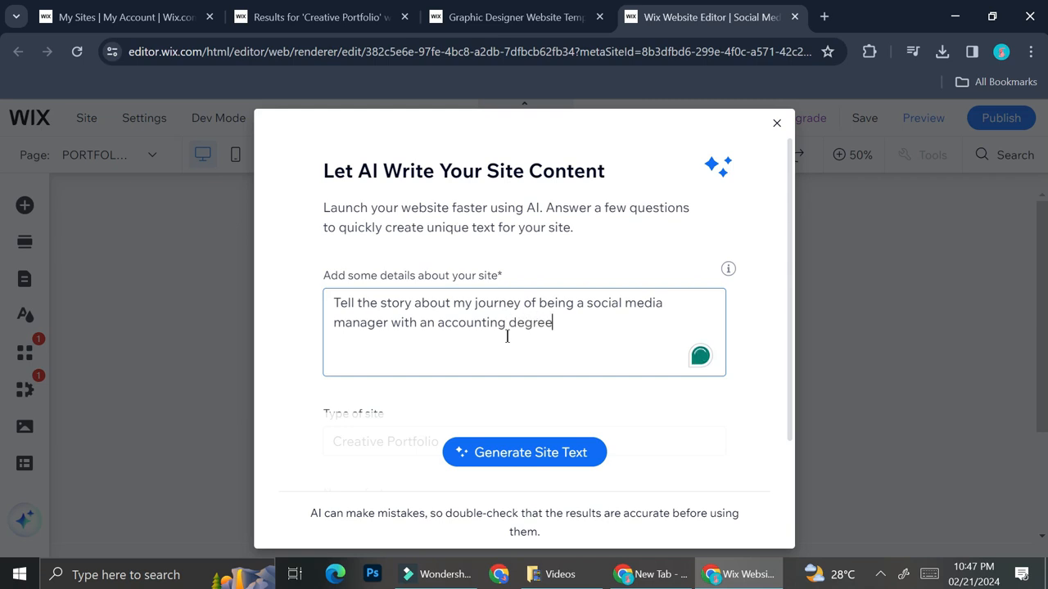
scroll(529, 402, "down", 3)
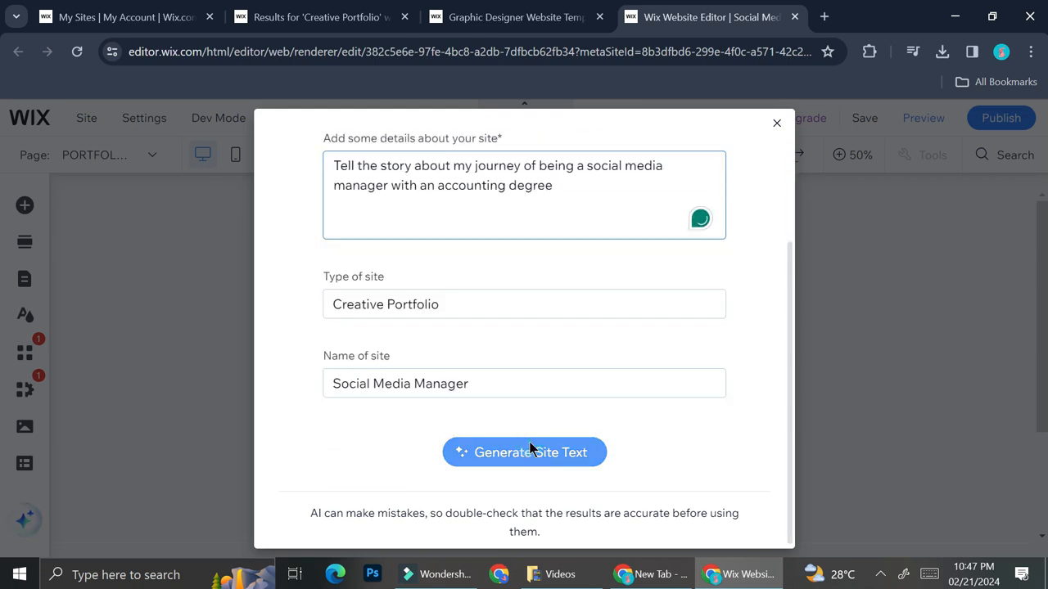
left_click(529, 447)
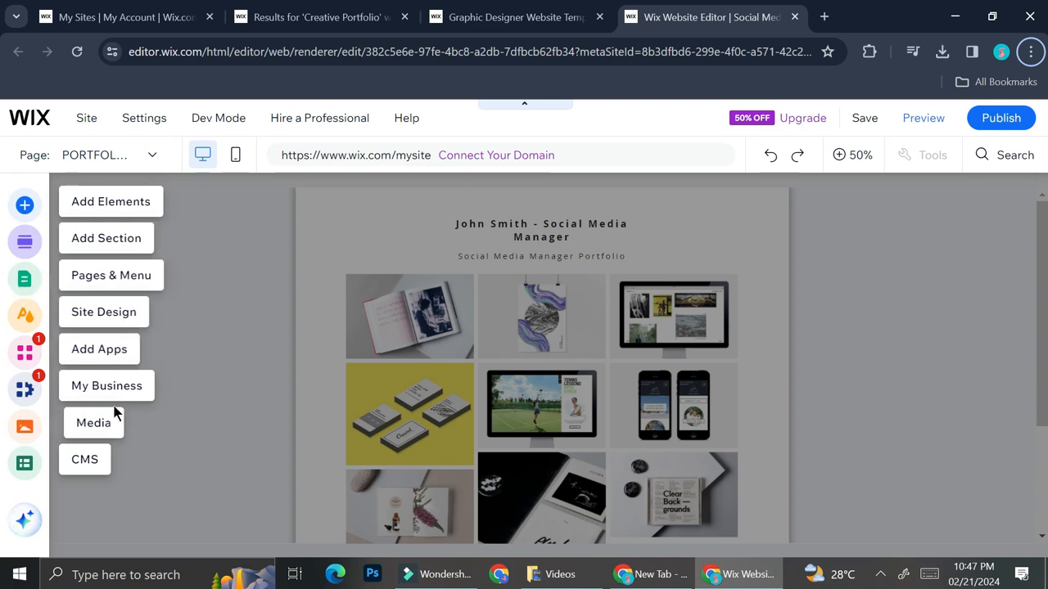
Step: At 100% zoom, replace the header title's placeholder name with the owner's full name
scroll(858, 336, "down", 2)
scroll(627, 410, "up", 2)
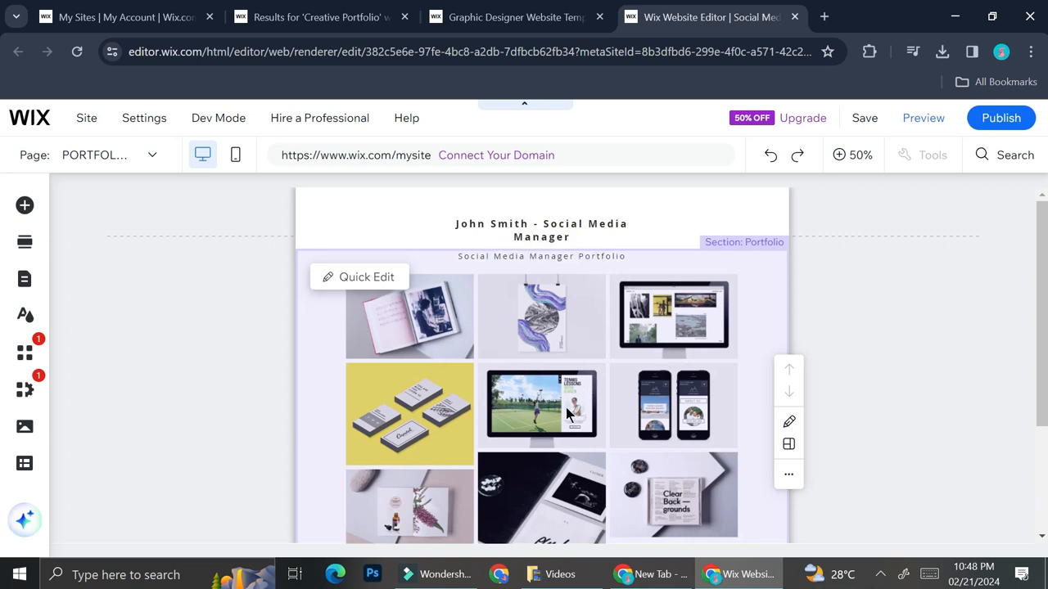
left_click(556, 225)
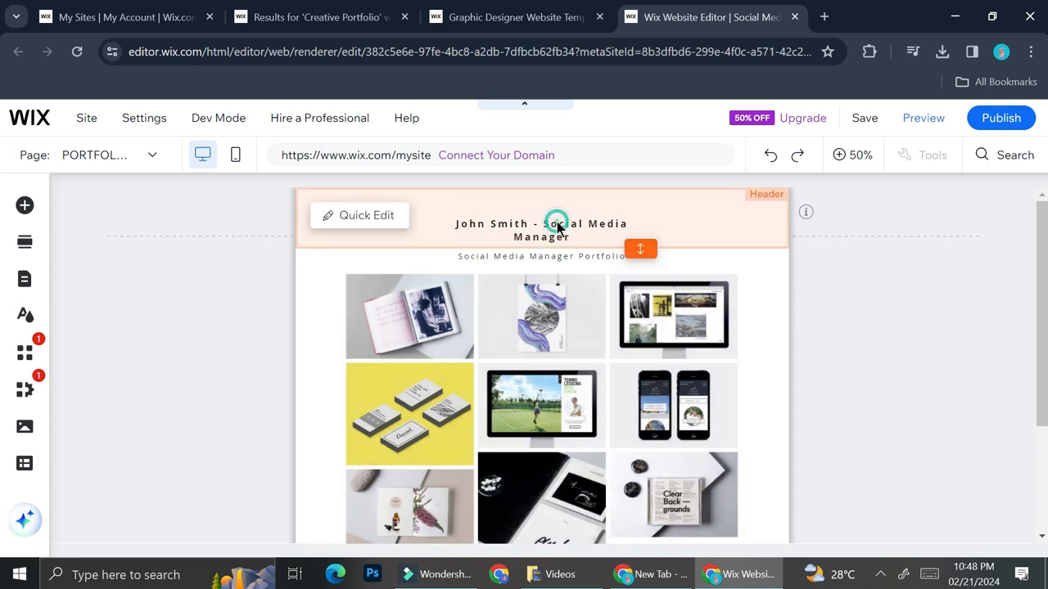
left_click(508, 222)
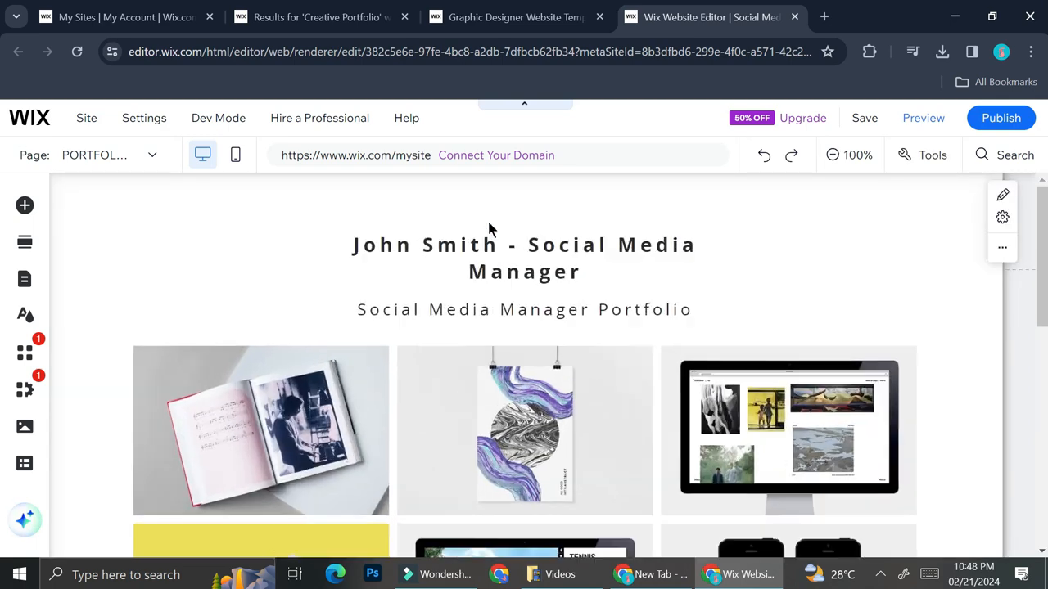
left_click(449, 243)
double_click(482, 243)
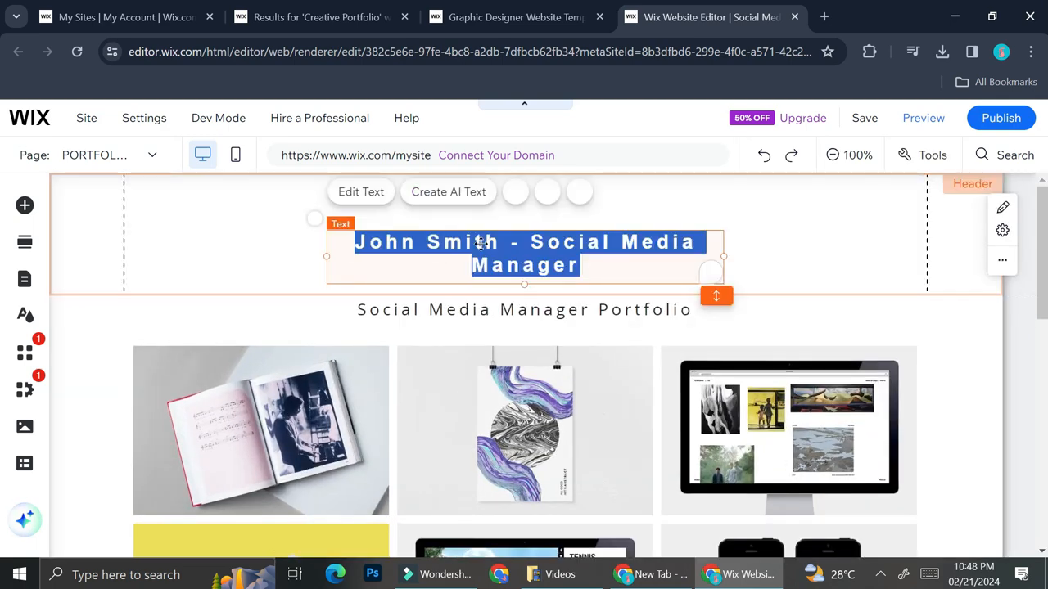
left_click(500, 246)
left_click_drag(500, 245, 334, 245)
type("Natalia")
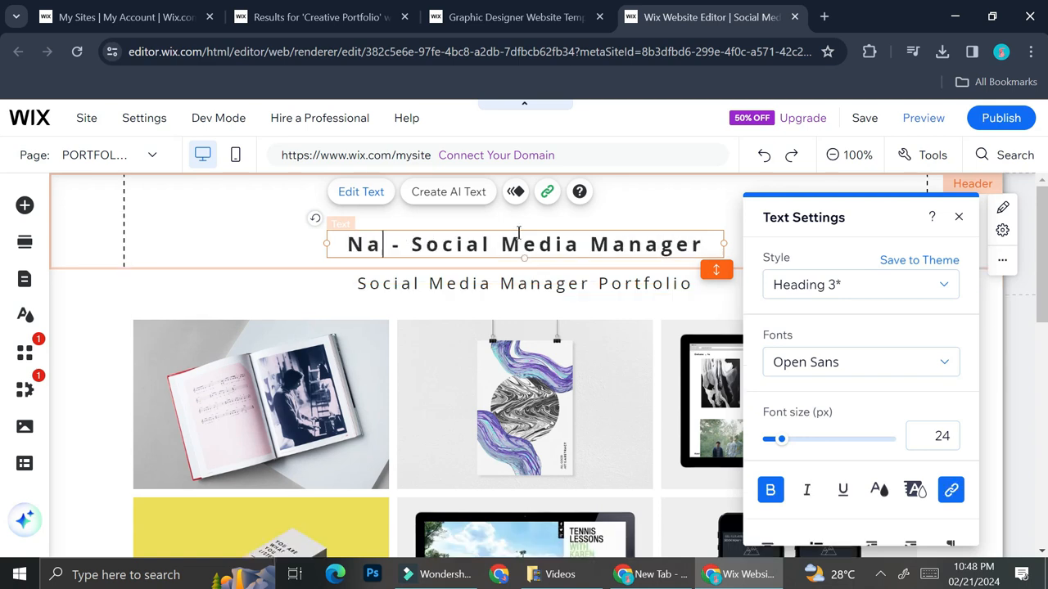
type(" Smith")
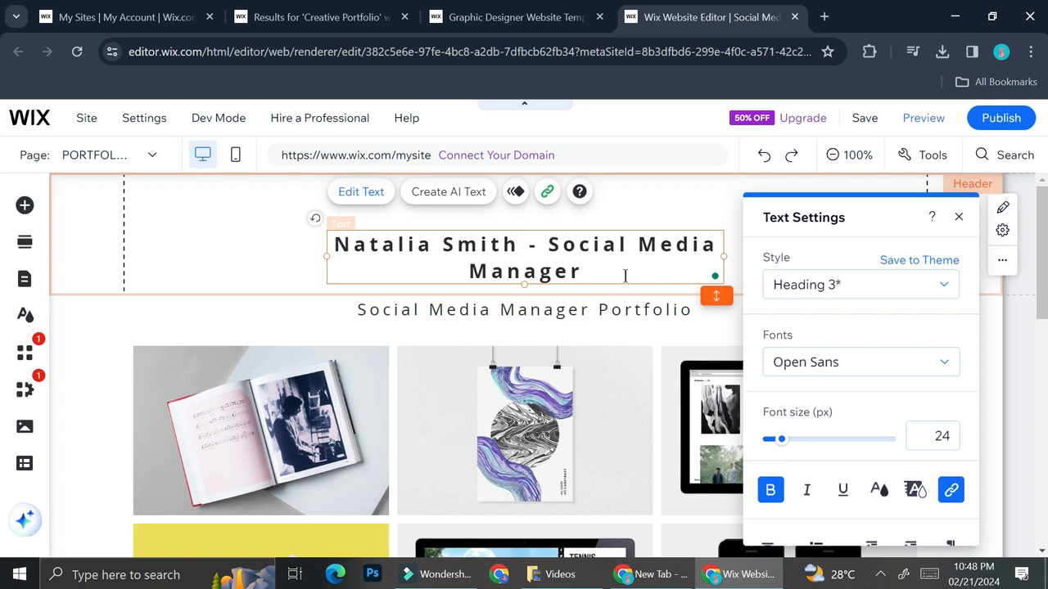
Step: Browse the title's heading style and font lists without changing them
left_click(934, 287)
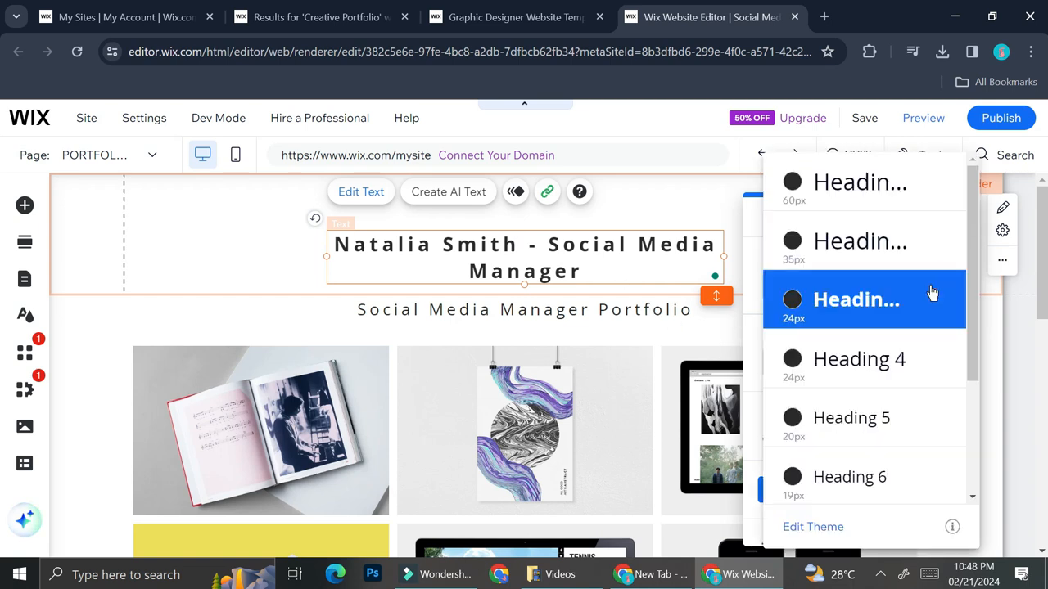
left_click(997, 334)
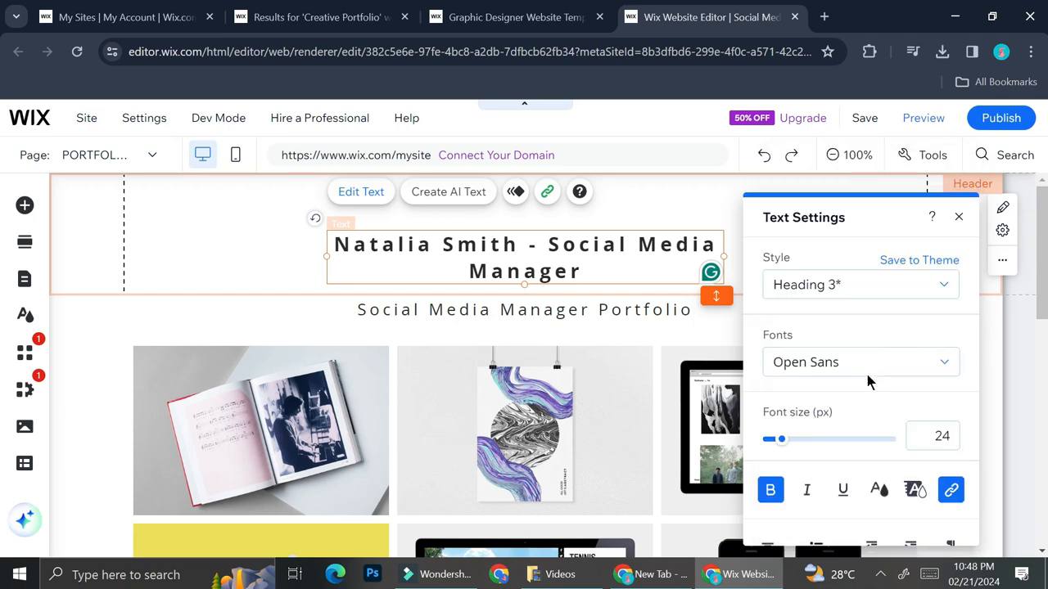
left_click(866, 363)
scroll(845, 413, "down", 5)
scroll(843, 413, "down", 2)
scroll(843, 413, "up", 4)
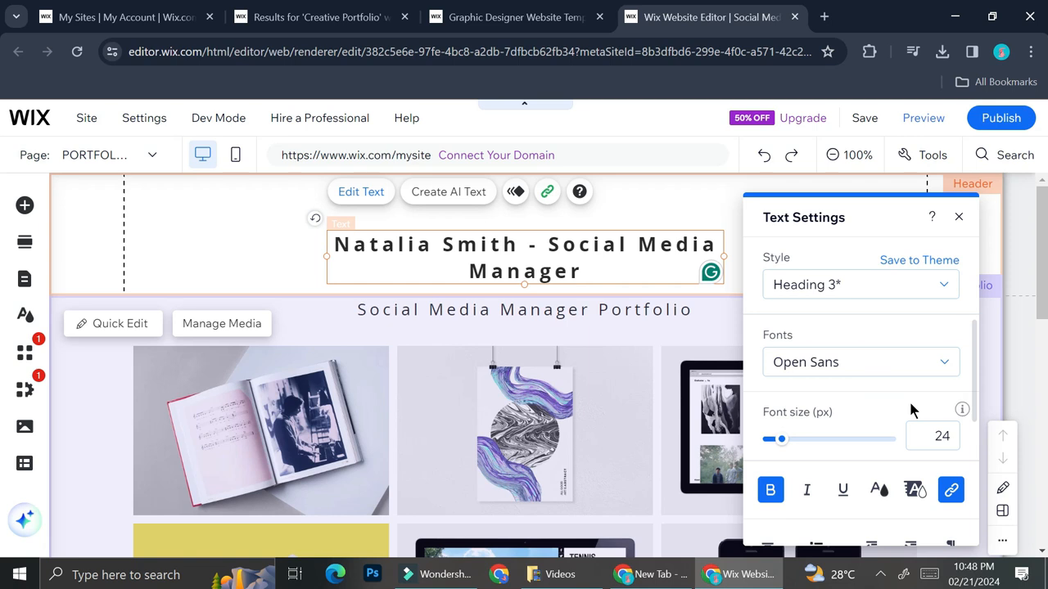
Step: Check the title's text colour options, leave them unchanged, and deselect the title
scroll(868, 352, "down", 1)
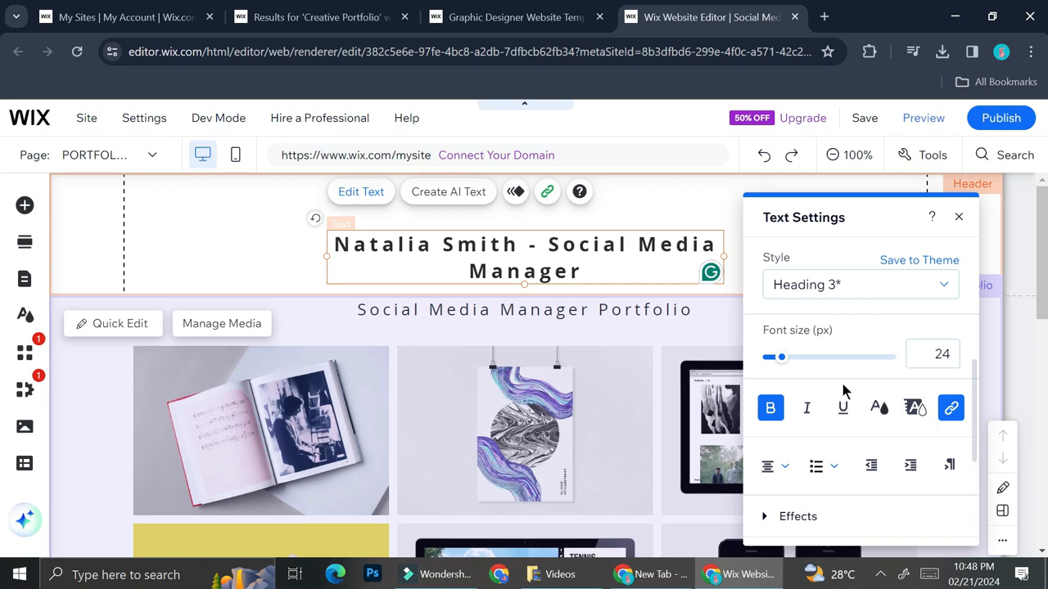
left_click(873, 409)
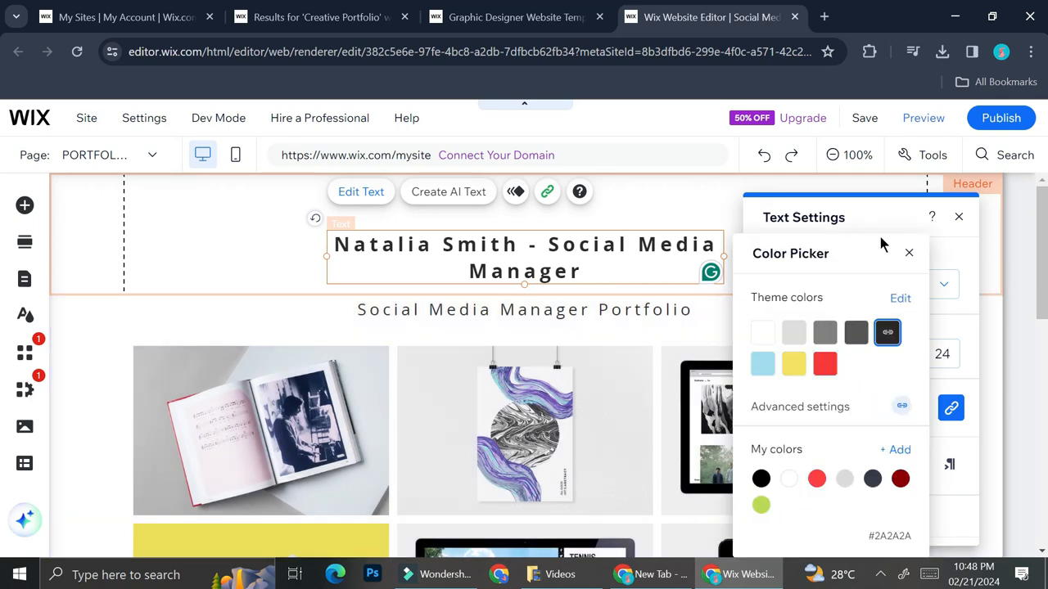
left_click(909, 252)
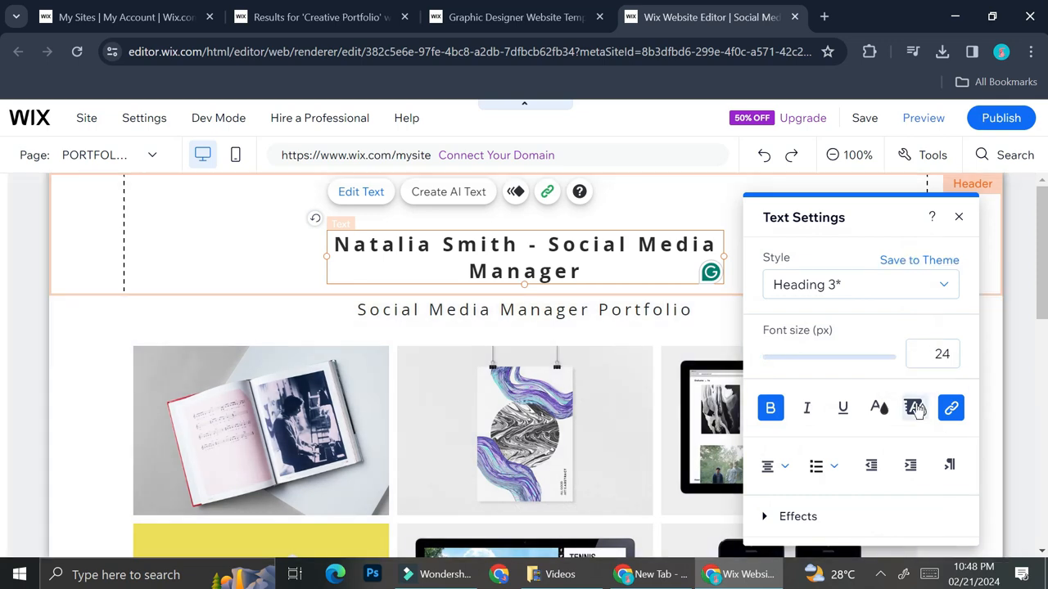
scroll(916, 409, "down", 3)
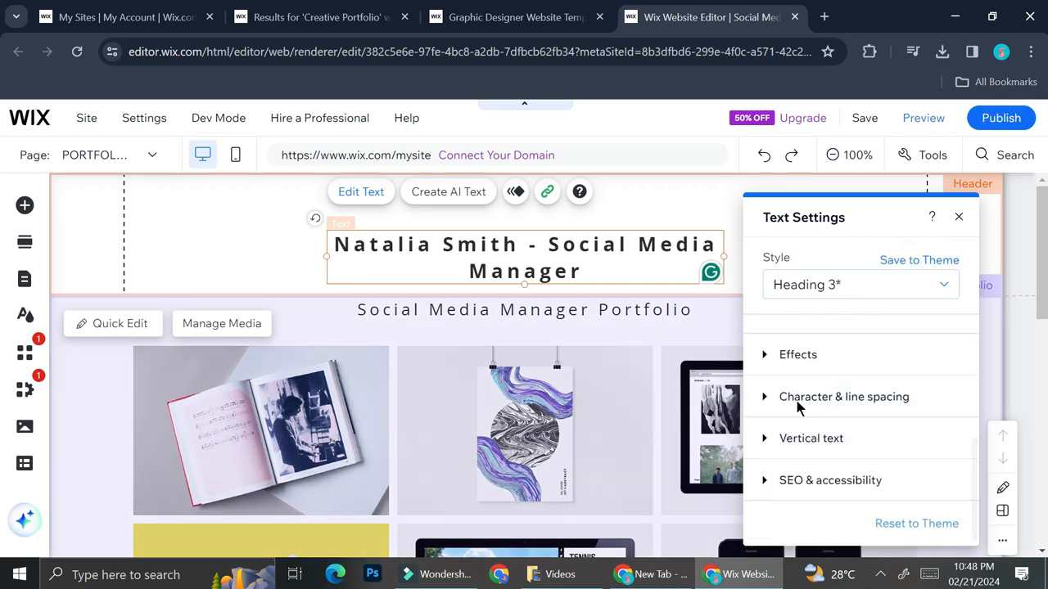
mouse_move(724, 124)
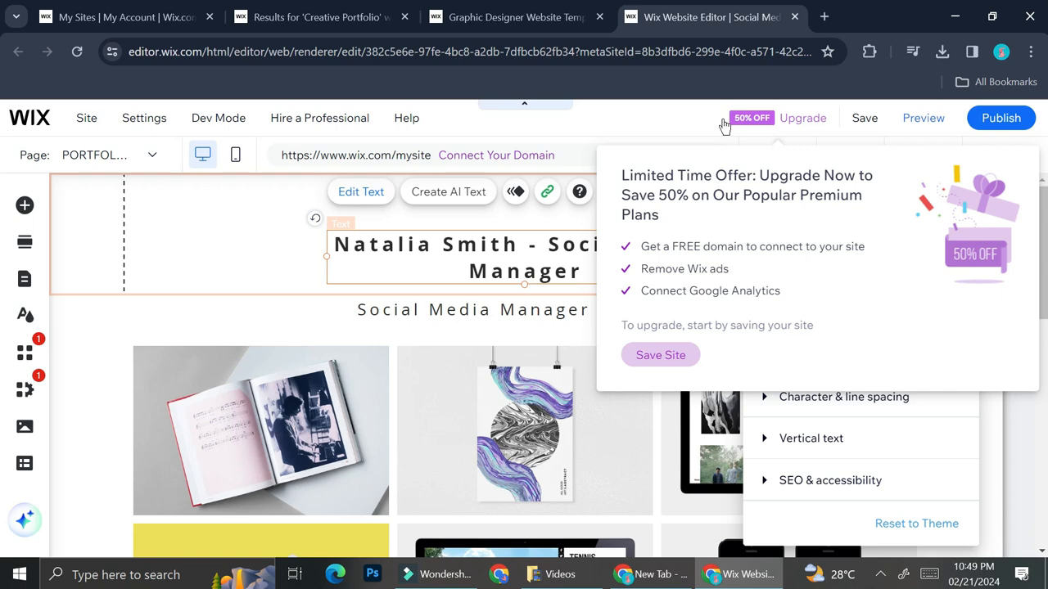
left_click(1035, 475)
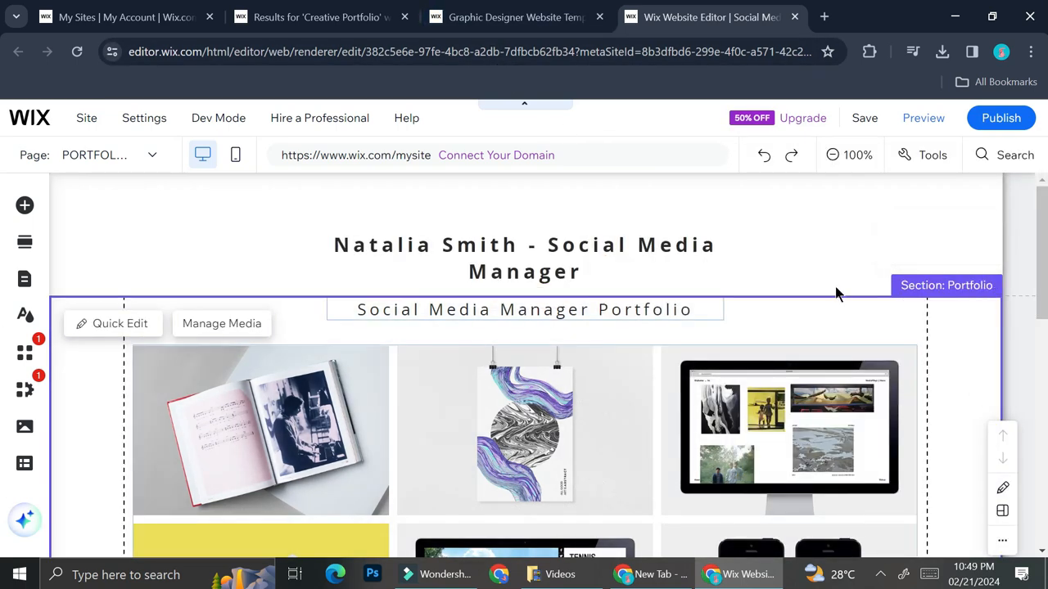
scroll(811, 376, "down", 3)
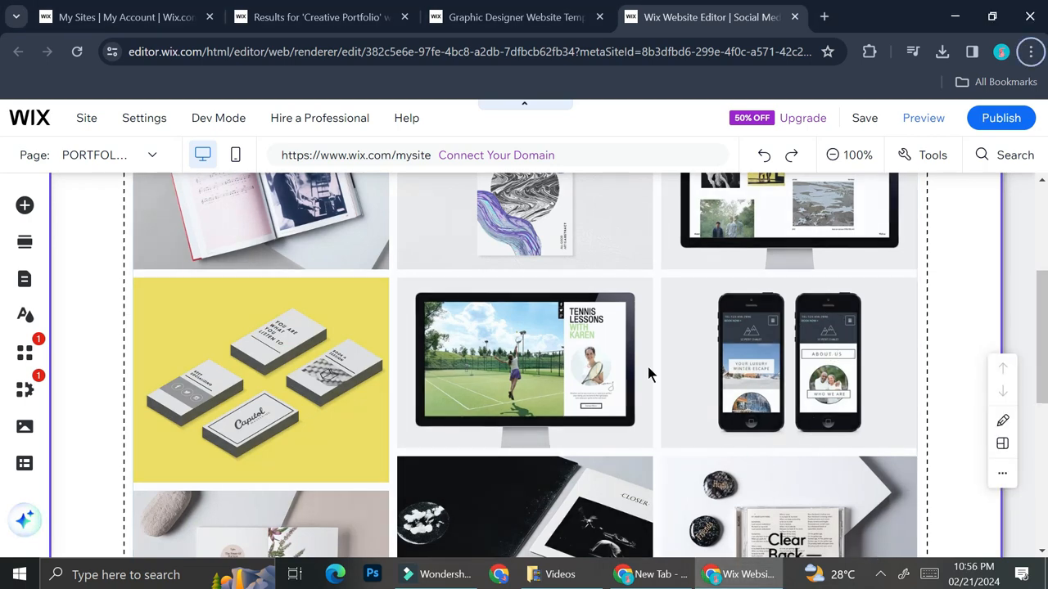
left_click(383, 261)
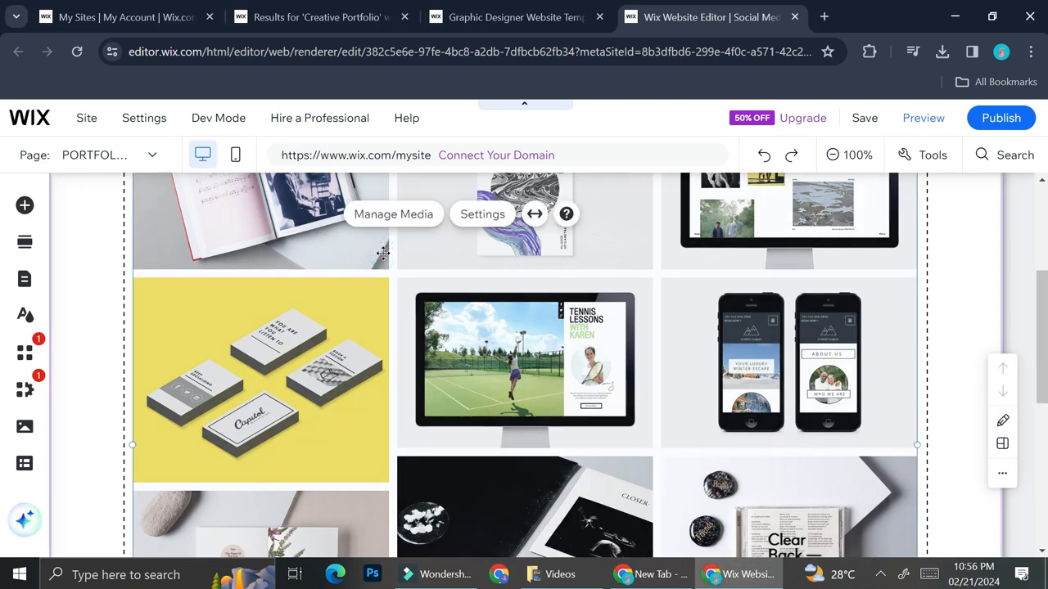
scroll(458, 296, "up", 2)
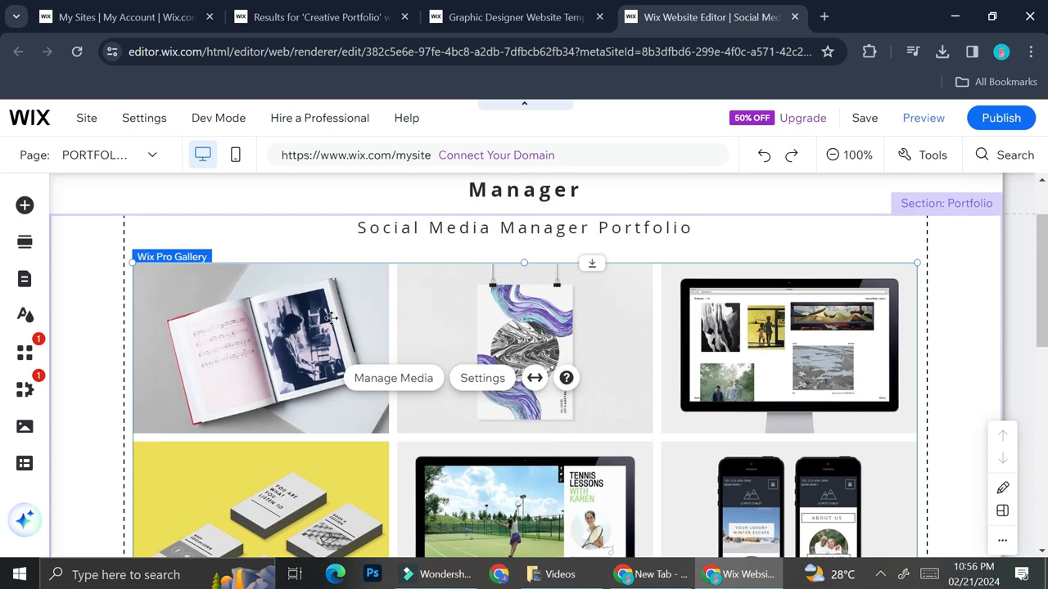
left_click(394, 390)
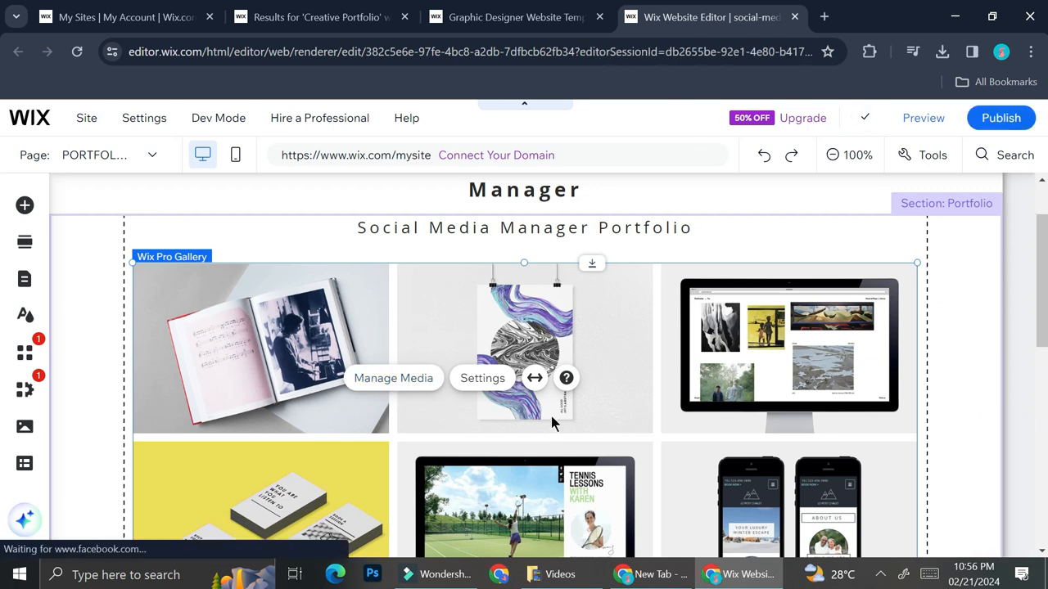
Step: Shrink the gallery organiser's thumbnails into a compact grid and swap the tennis image for a fashion photo
left_click(401, 377)
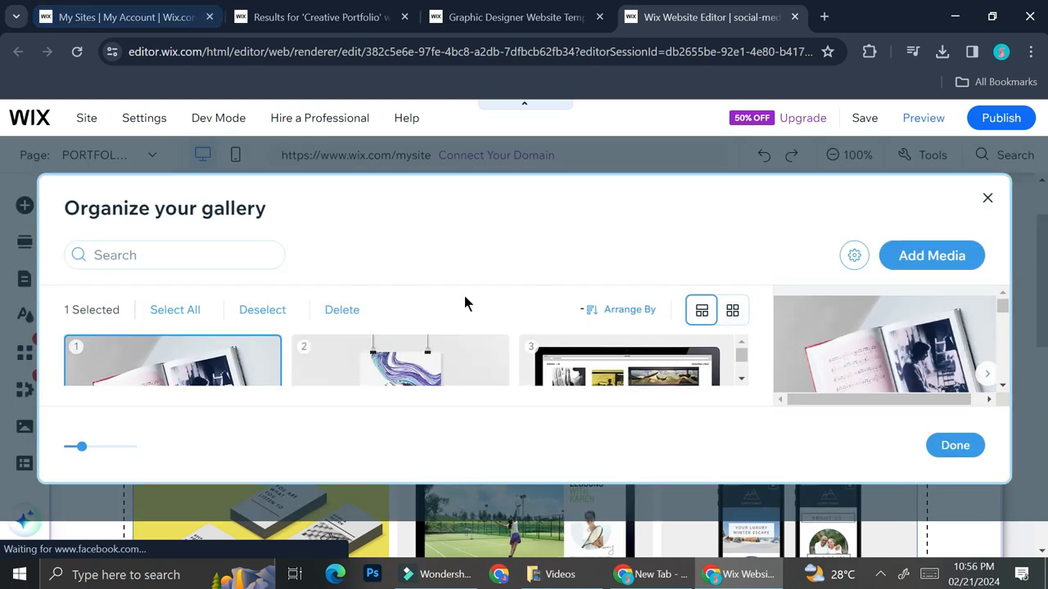
scroll(814, 346, "down", 5)
scroll(554, 362, "down", 2)
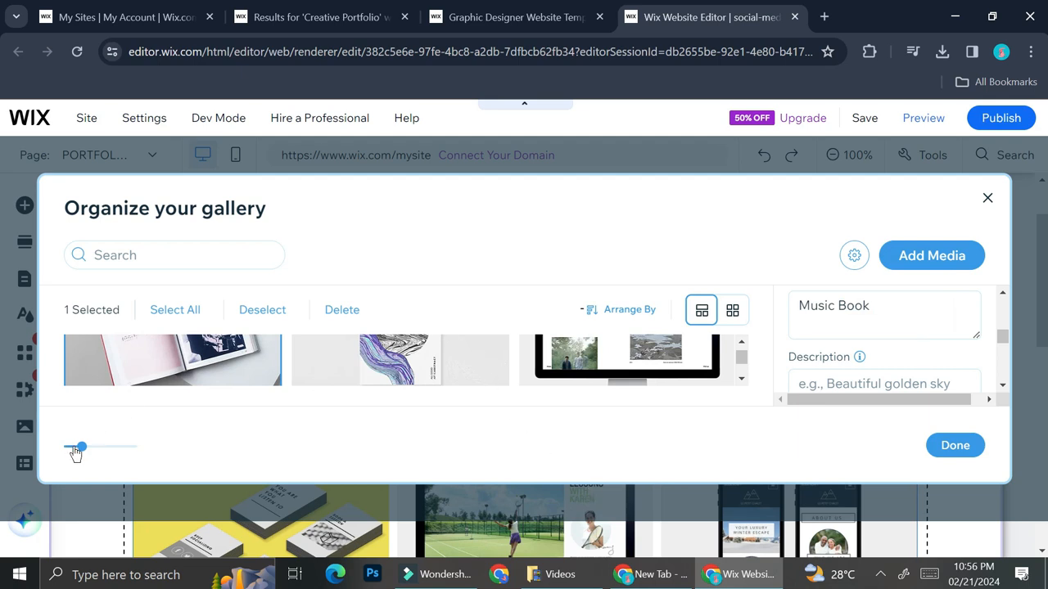
left_click_drag(81, 446, 68, 454)
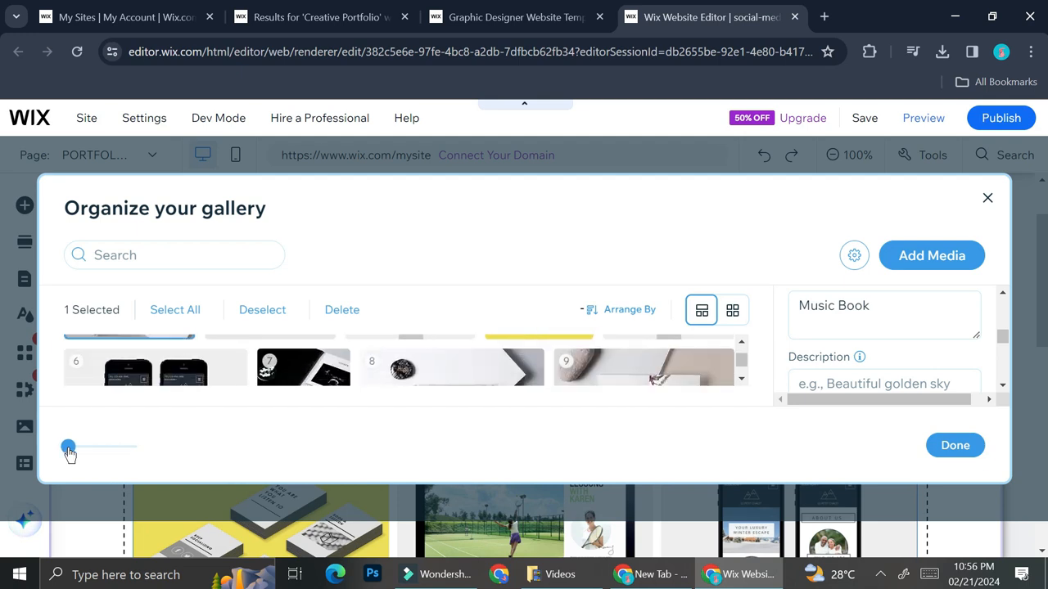
left_click(730, 311)
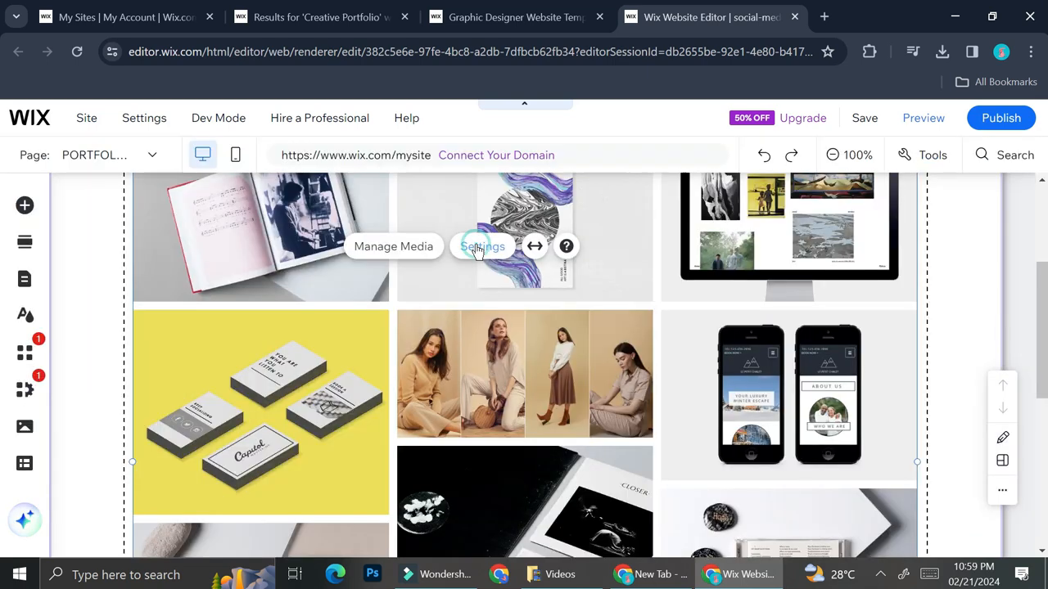
left_click(479, 247)
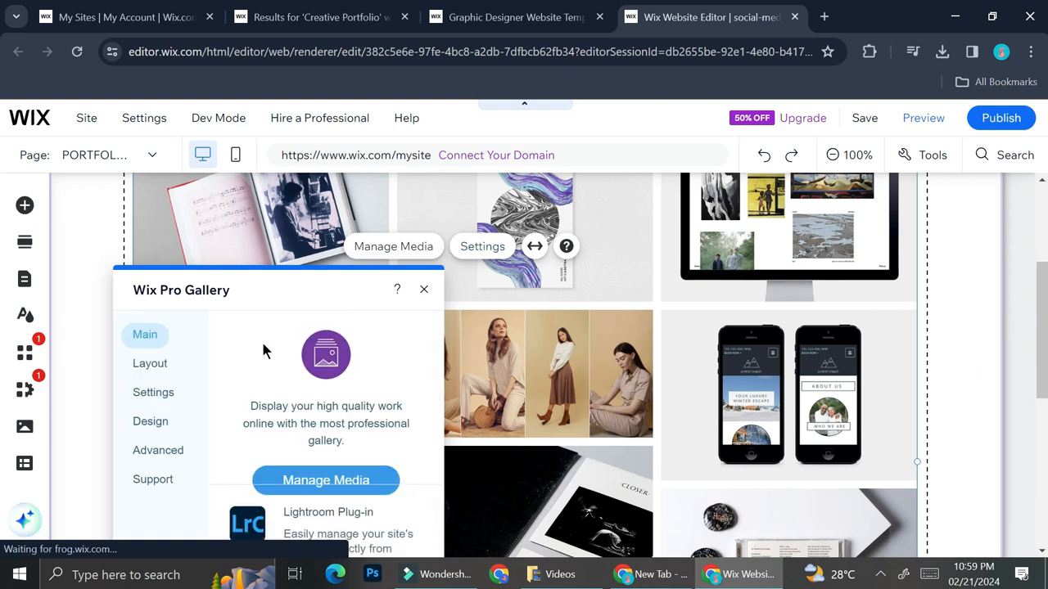
Step: Try the Grid, Bricks and Alternate layouts for the portfolio gallery
left_click(150, 364)
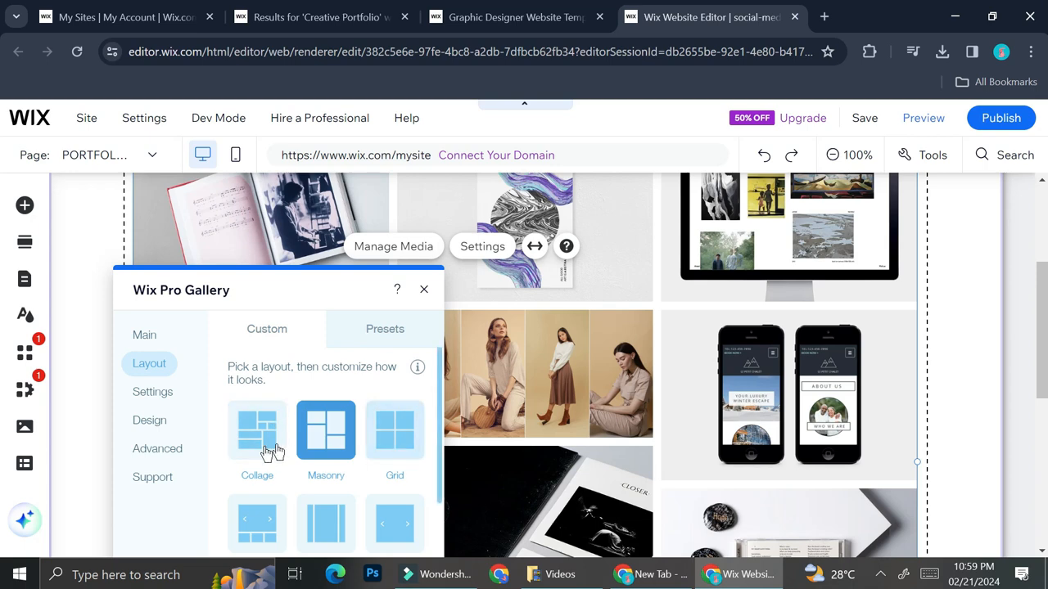
left_click(385, 429)
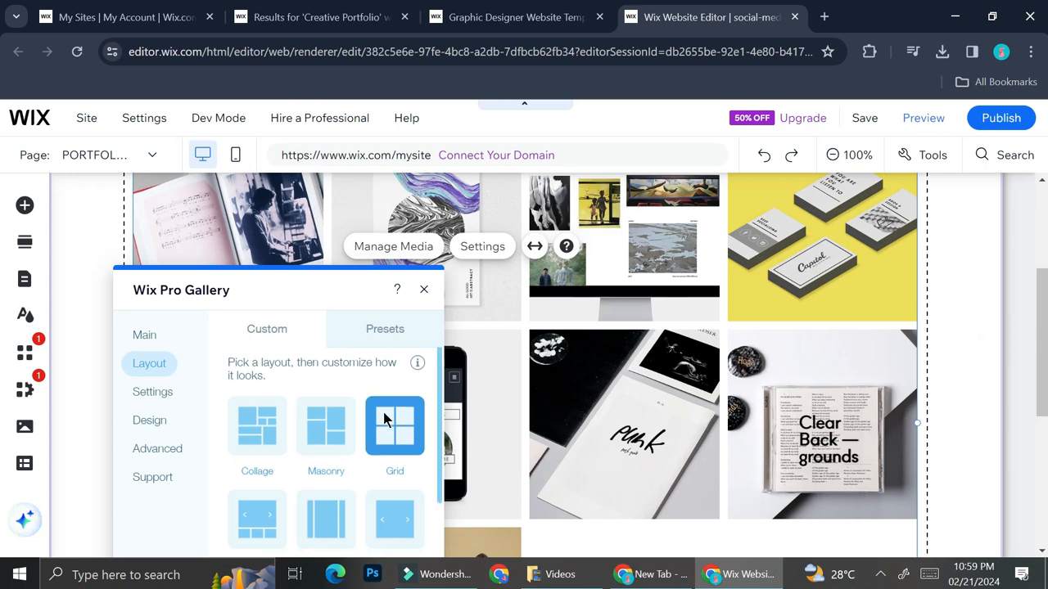
scroll(386, 421, "down", 2)
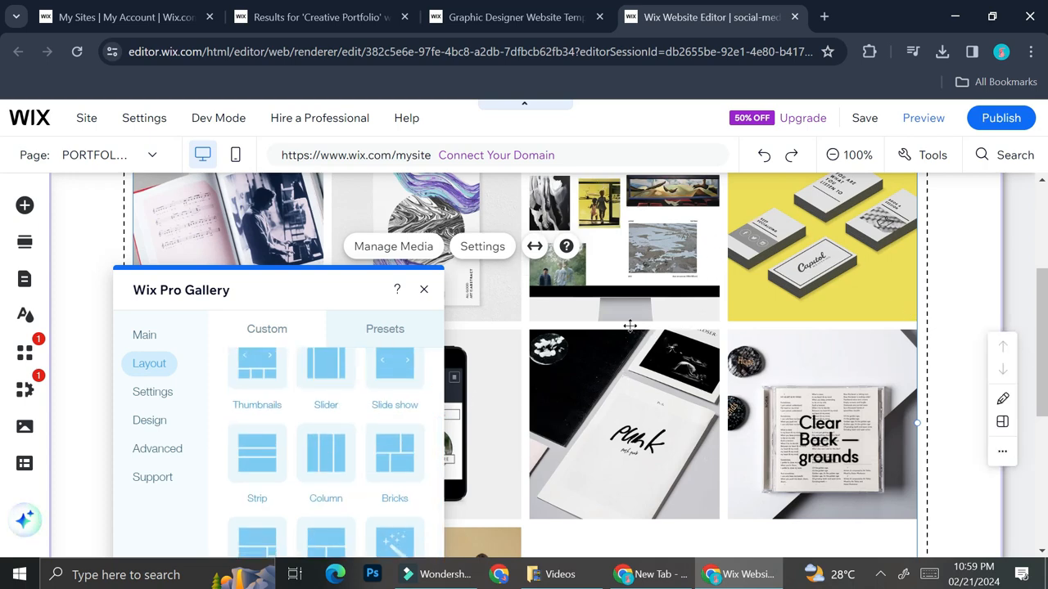
scroll(591, 291, "up", 2)
scroll(819, 428, "down", 2)
left_click(382, 456)
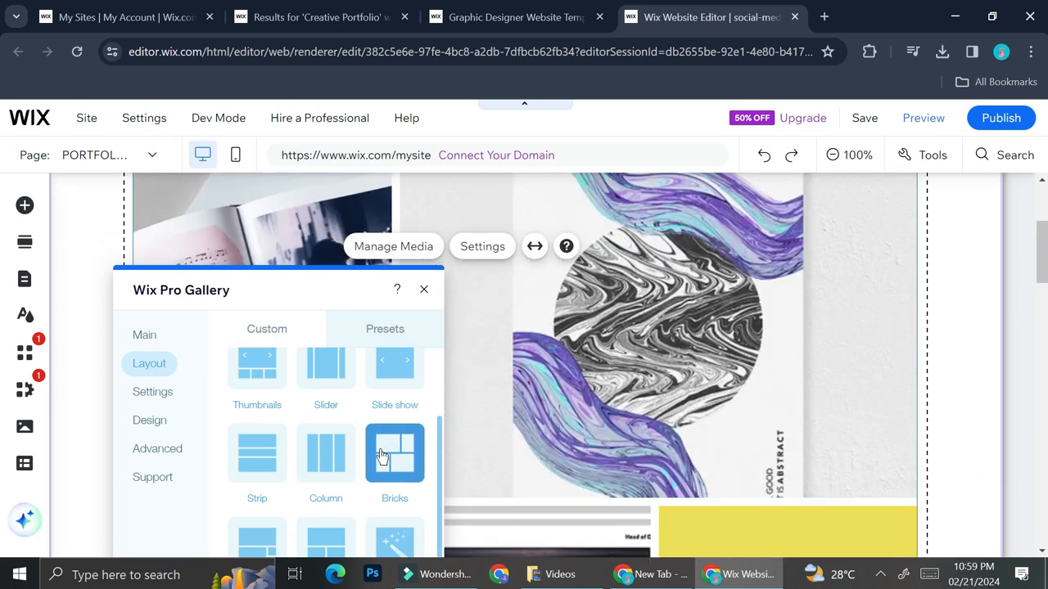
scroll(365, 457, "down", 1)
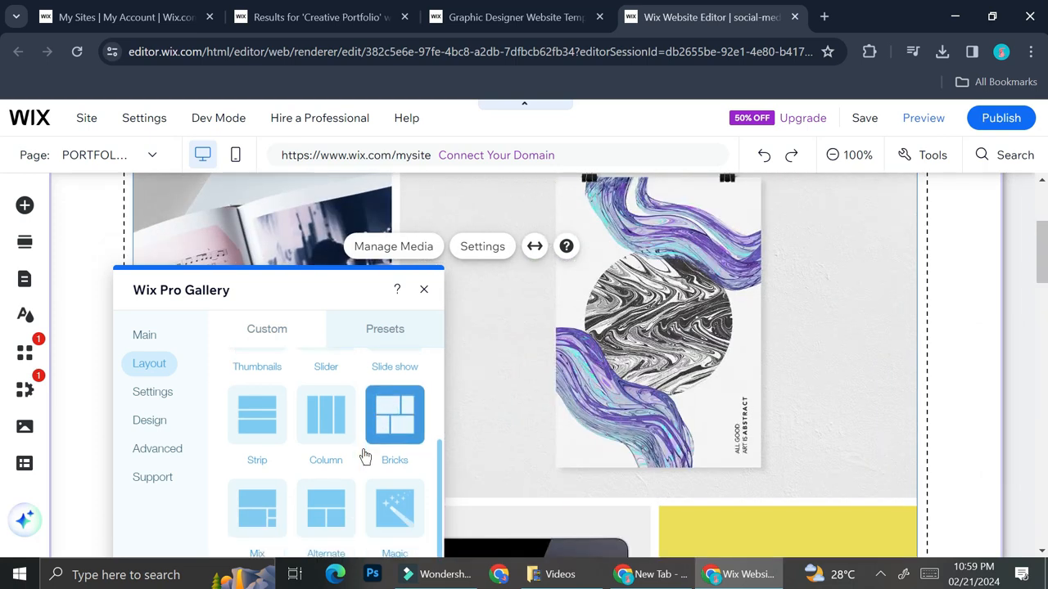
left_click(325, 501)
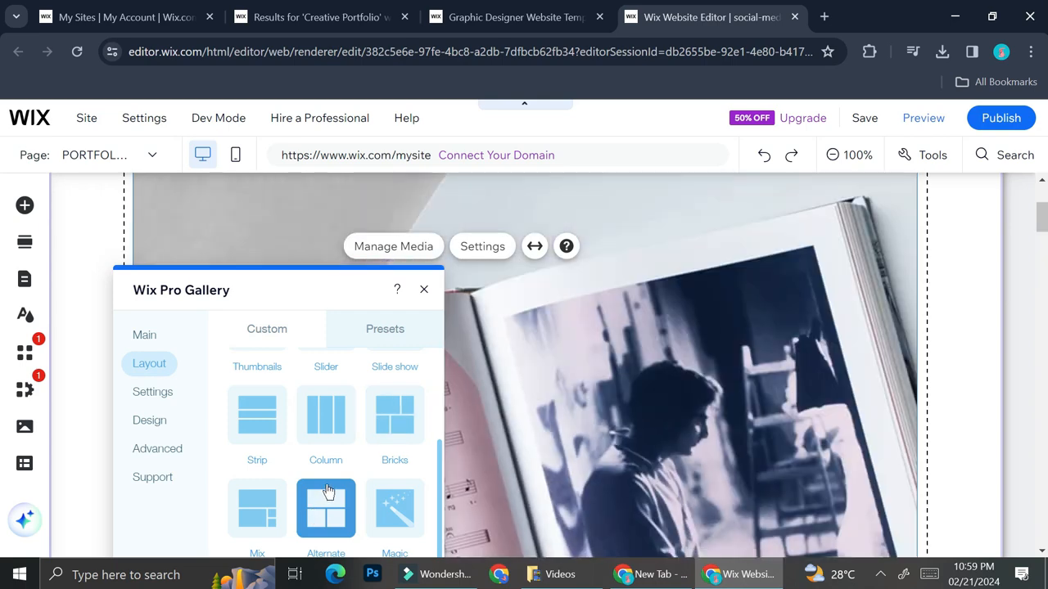
scroll(324, 492, "up", 3)
Step: Settle the gallery on the Collage layout after comparing it with Masonry
left_click(257, 459)
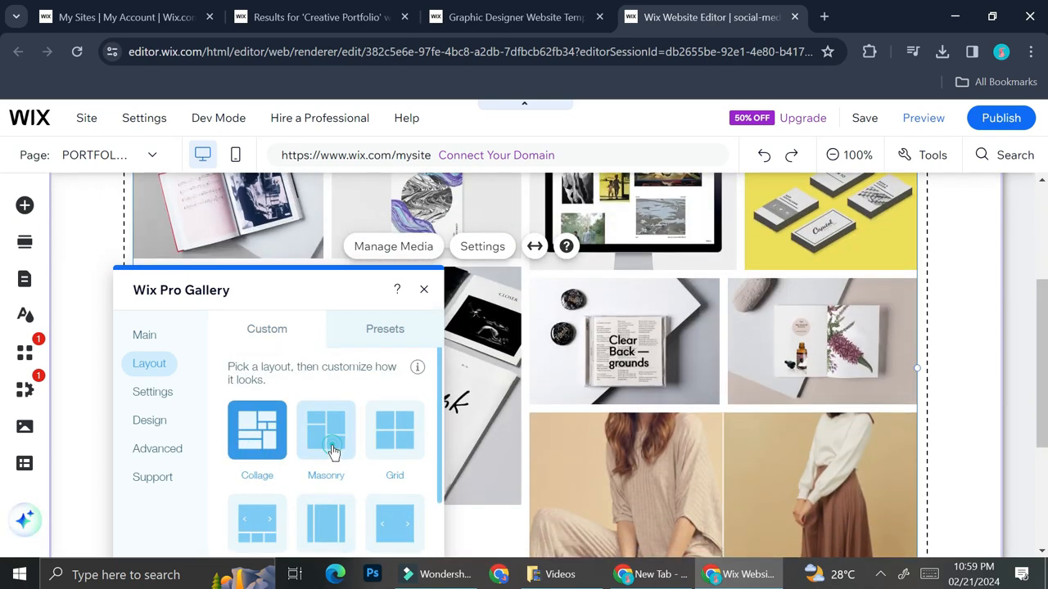
left_click(332, 450)
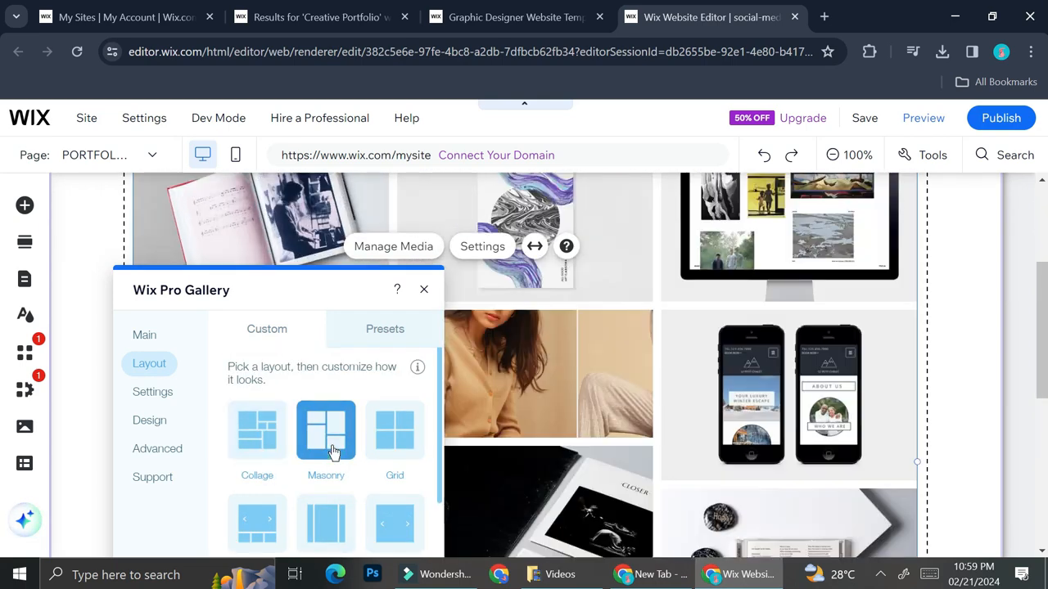
left_click(251, 442)
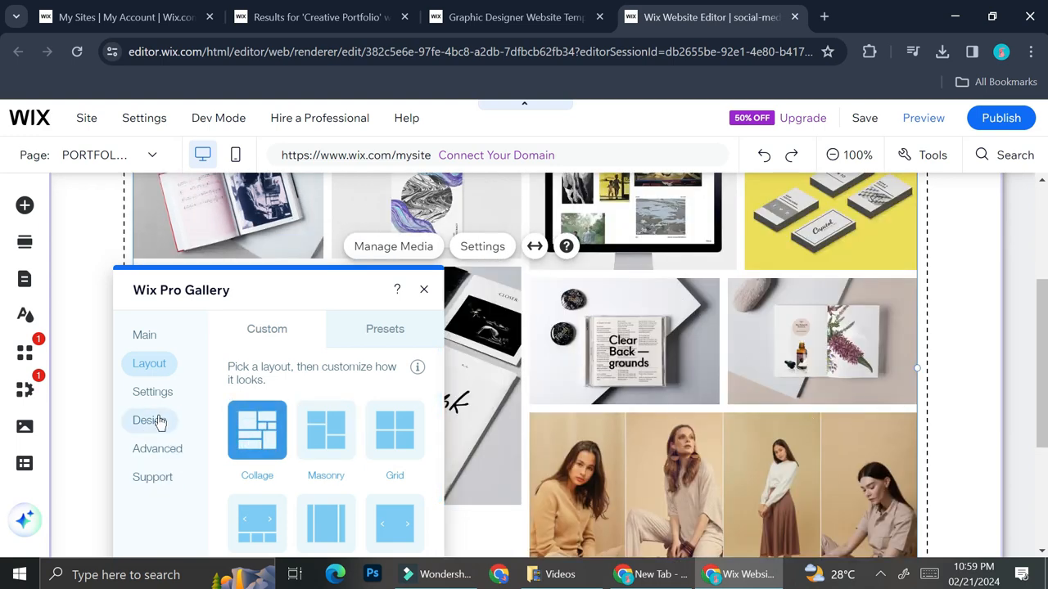
left_click(153, 391)
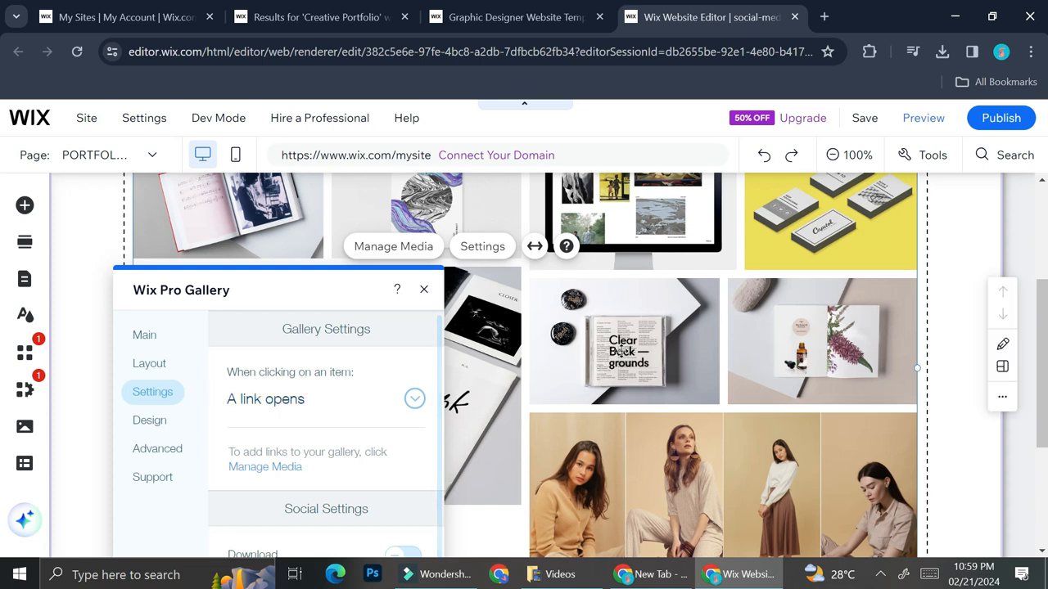
Step: Keep 'A link opens' as the gallery's item-click behaviour
left_click(316, 398)
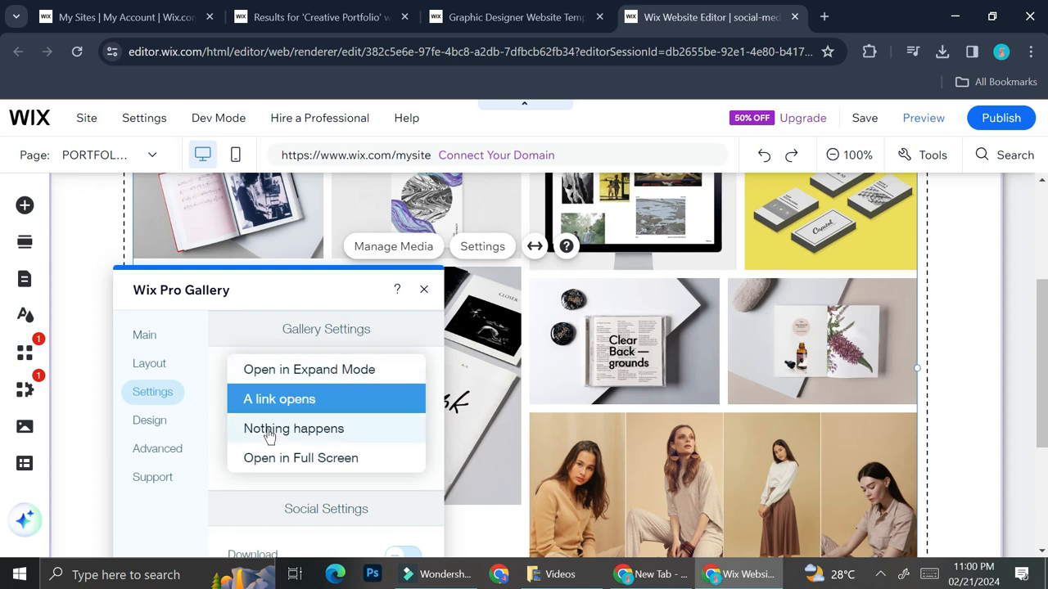
left_click(338, 403)
scroll(340, 411, "down", 1)
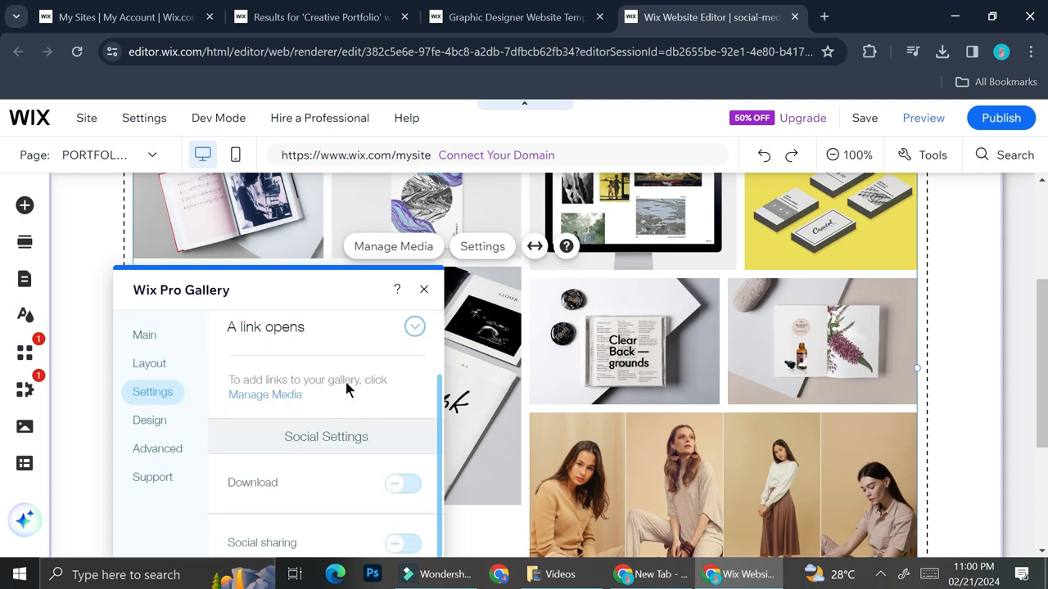
Step: Review the gallery's Overlay & Icons, Texts and Buttons design options
left_click(158, 430)
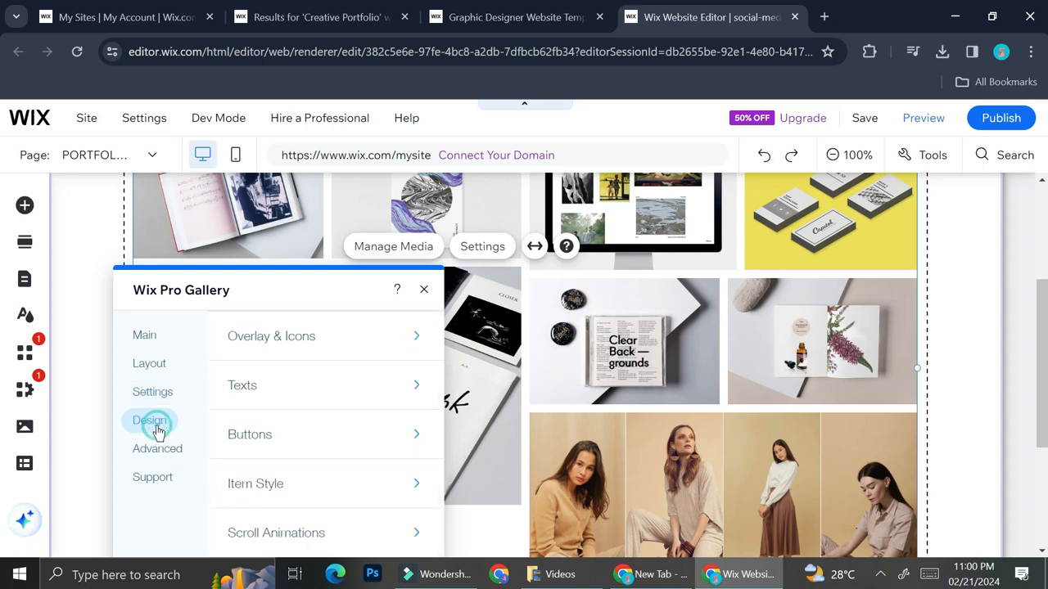
left_click(273, 340)
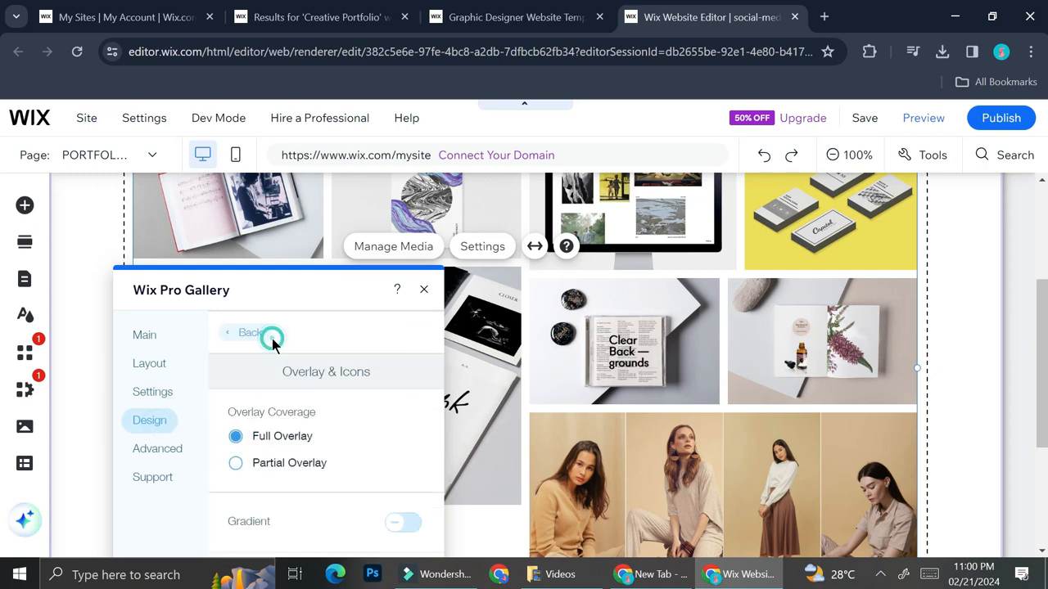
left_click(252, 344)
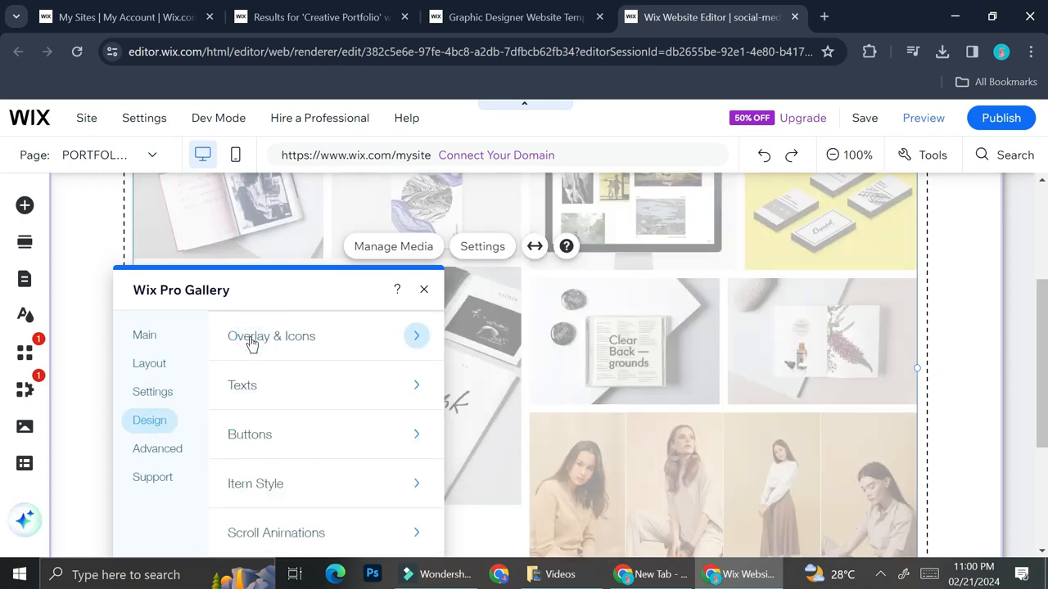
left_click(269, 388)
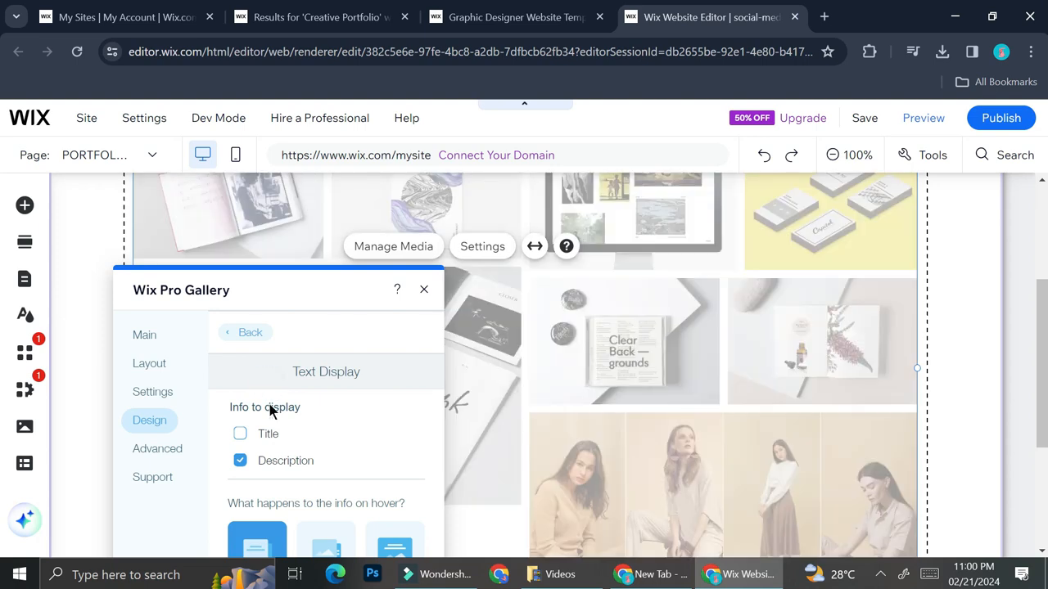
scroll(287, 430, "down", 2)
scroll(243, 346, "up", 1)
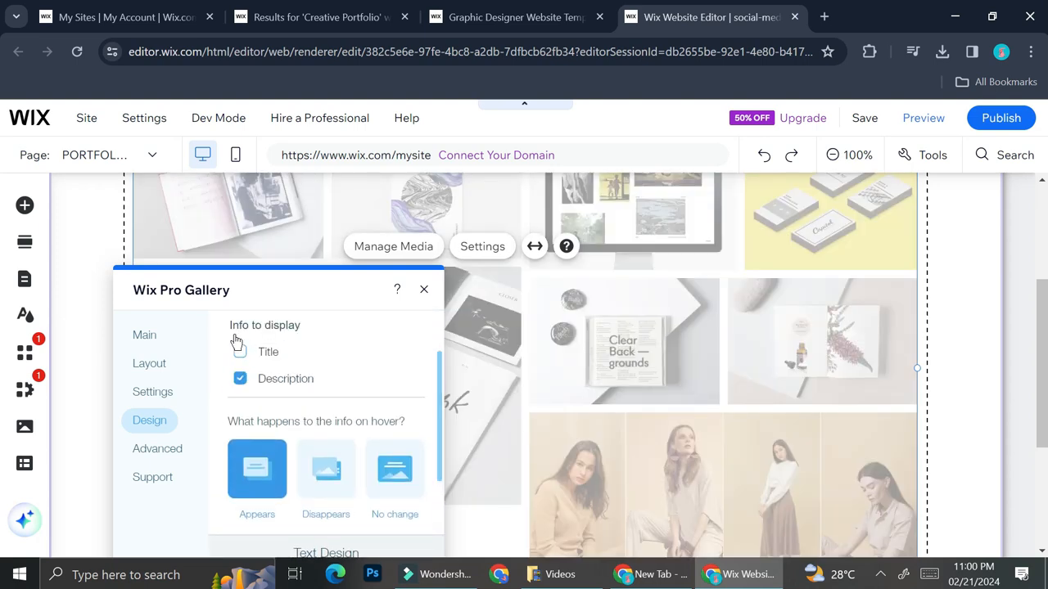
scroll(234, 334, "up", 2)
left_click(235, 332)
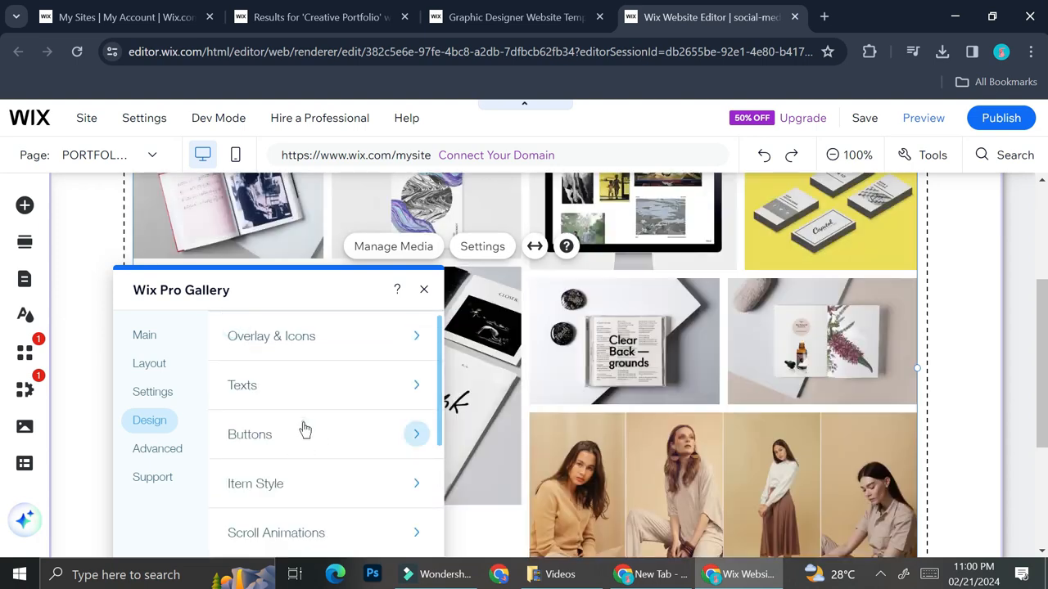
left_click(304, 431)
left_click(228, 337)
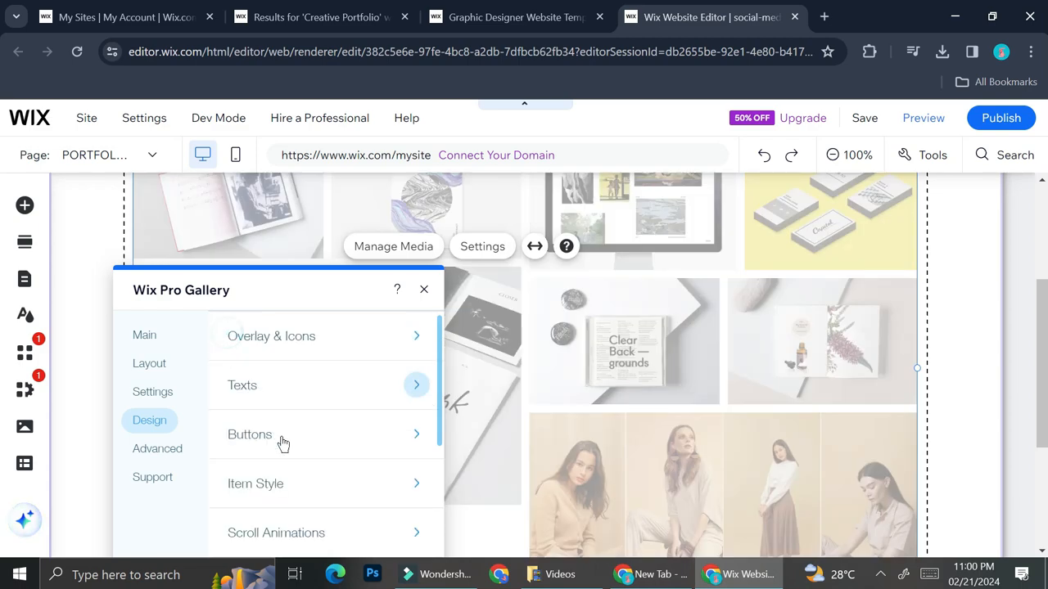
Step: Close the Pro Gallery settings panel and check the Collage gallery on the page
left_click(423, 290)
scroll(416, 322, "down", 3)
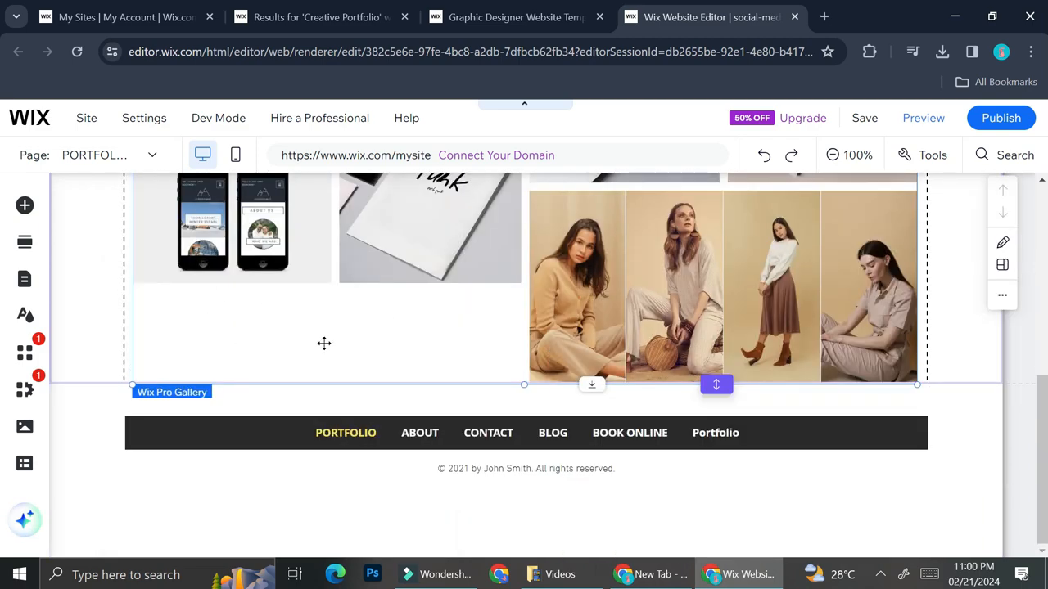
scroll(461, 282, "up", 8)
scroll(461, 287, "down", 8)
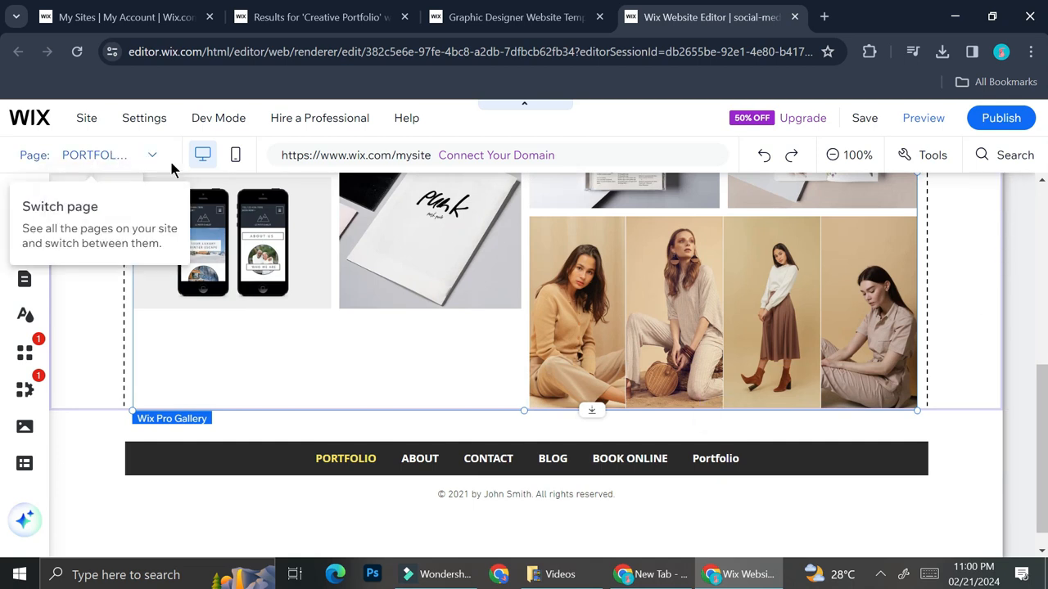
Step: Switch the editor to the ABOUT page and select its About Me section
left_click(121, 159)
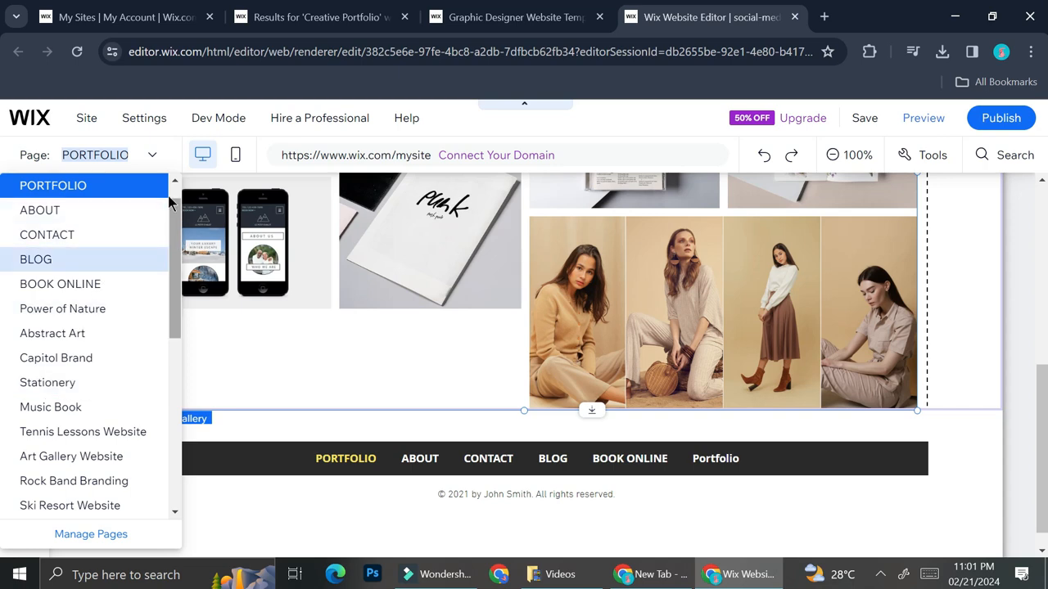
left_click(91, 212)
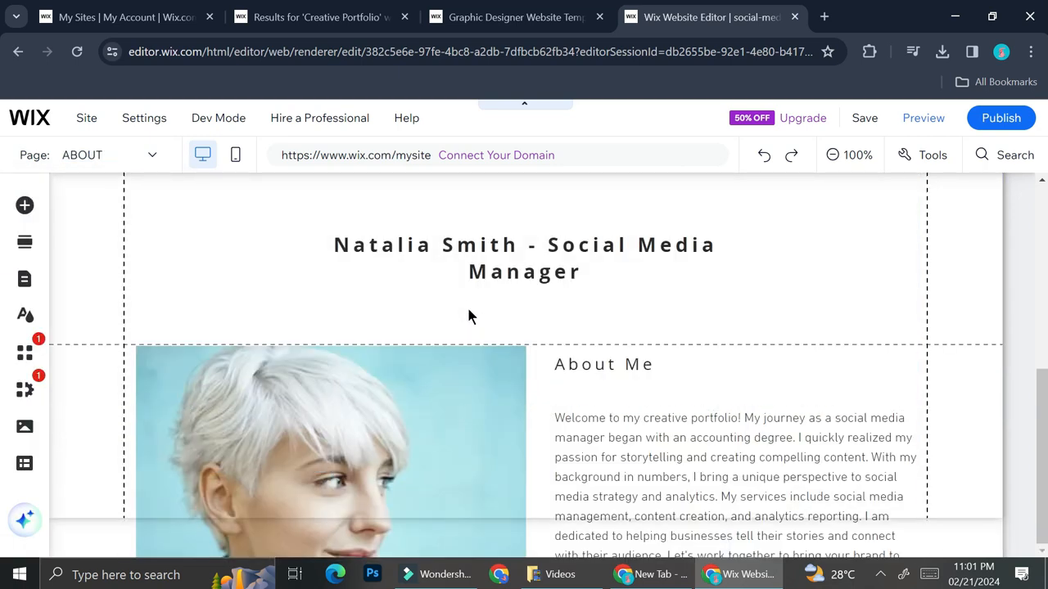
scroll(538, 328, "down", 4)
scroll(702, 374, "up", 3)
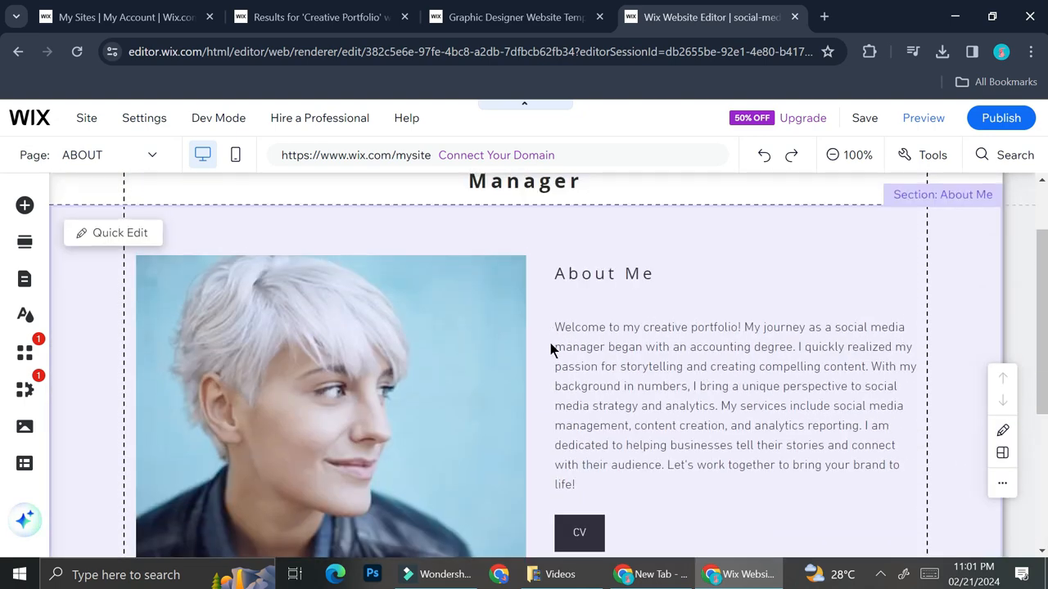
left_click(643, 385)
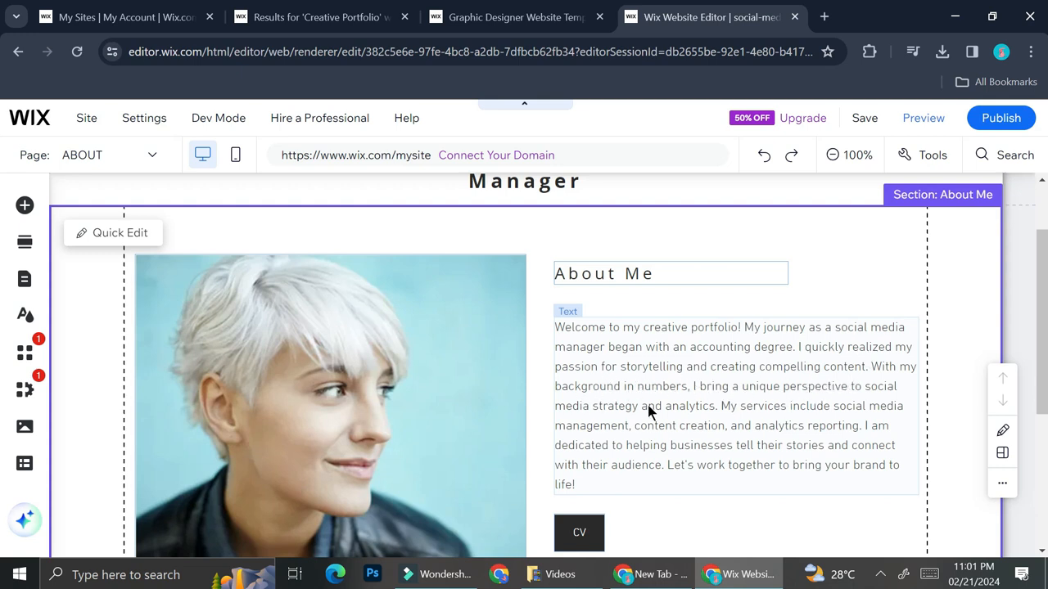
scroll(712, 398, "down", 1)
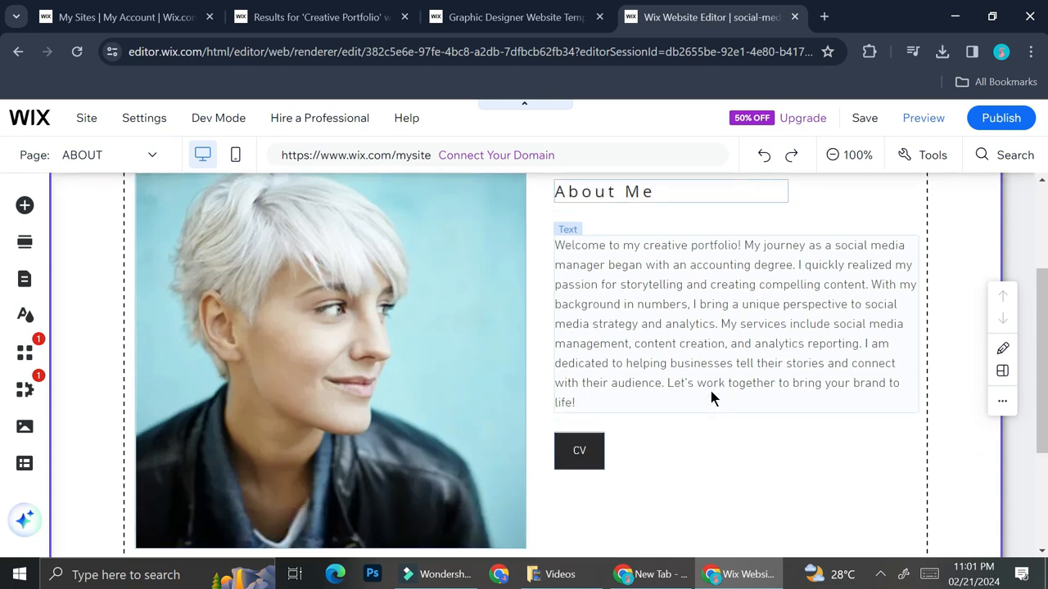
Step: Link the About Me CV button to the uploaded PDF.pdf document
left_click(588, 443)
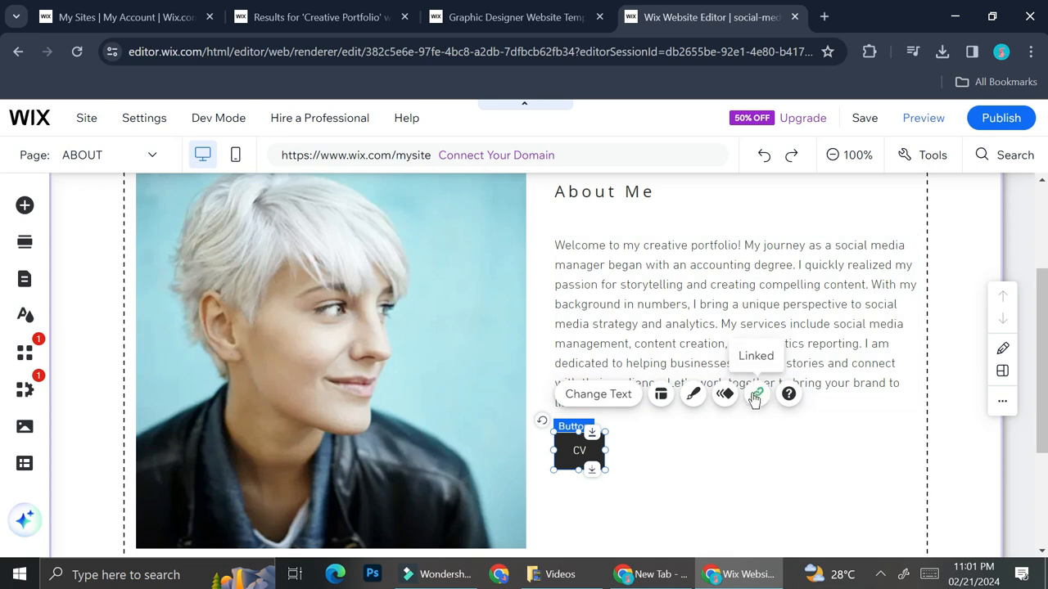
left_click(755, 396)
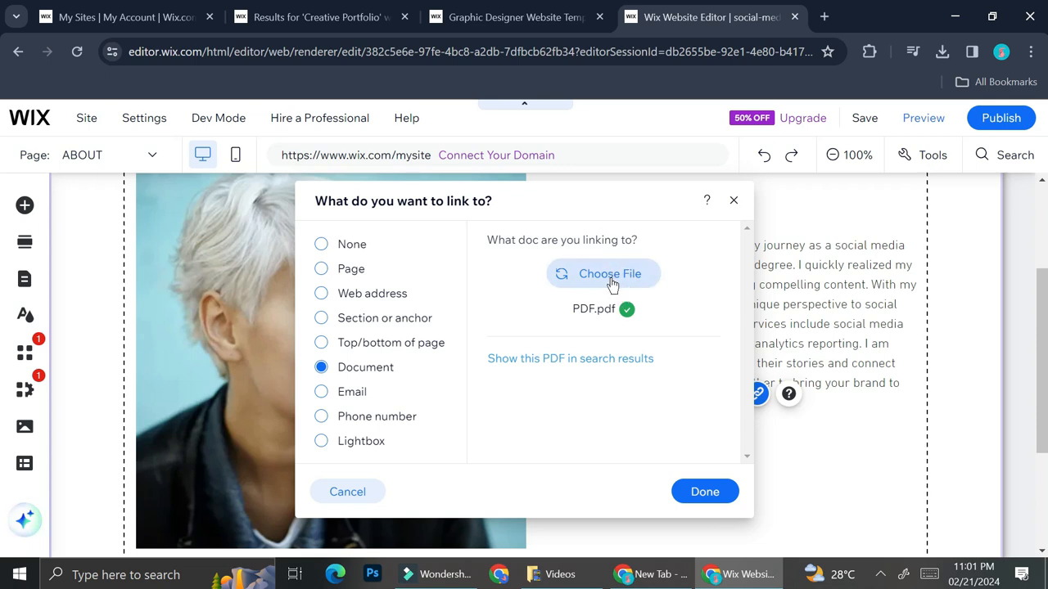
left_click(592, 365)
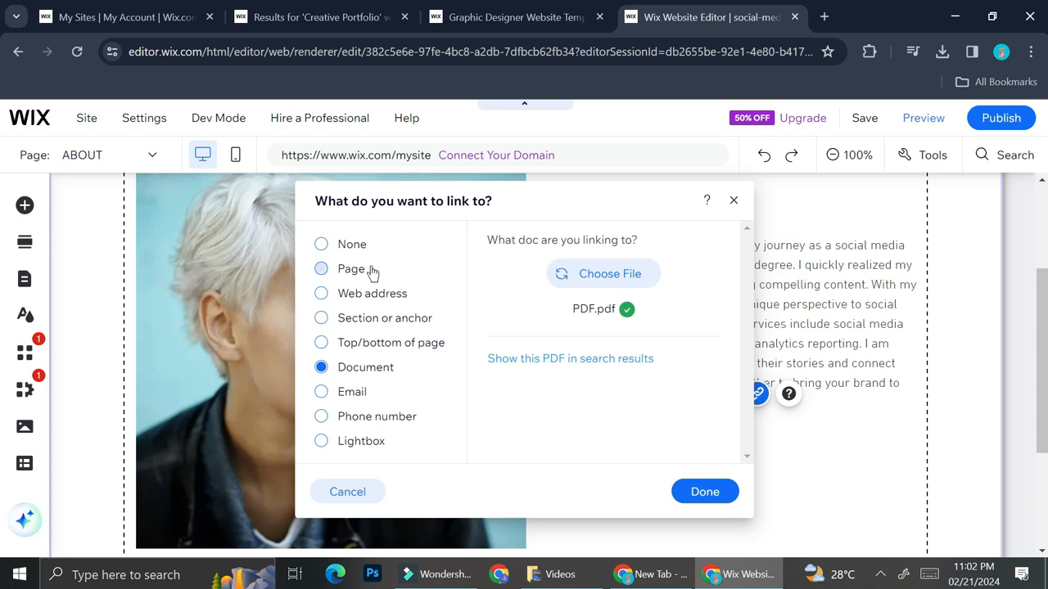
left_click(725, 495)
left_click(581, 247)
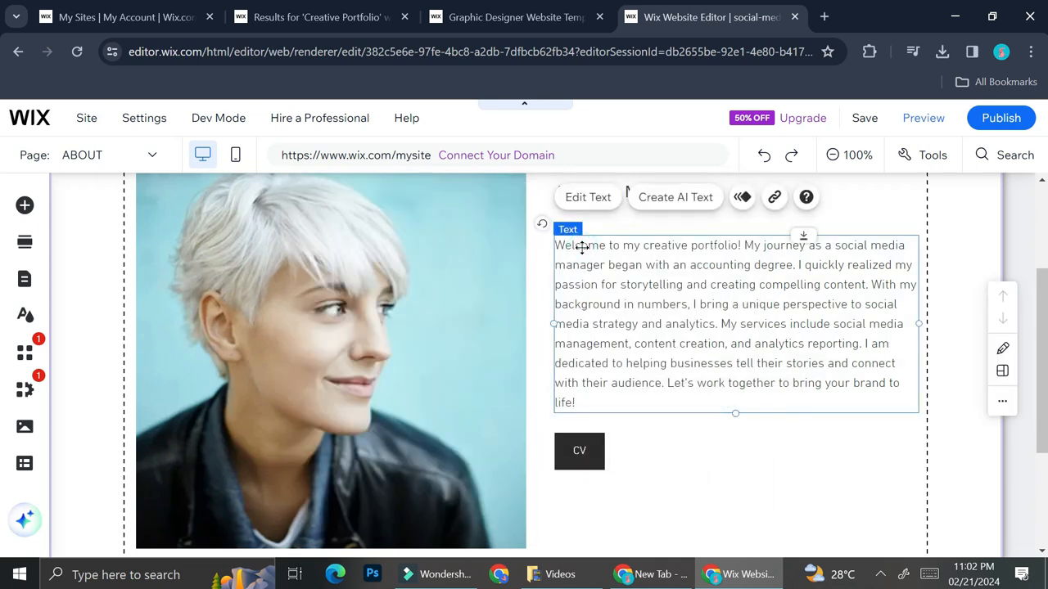
Step: Give the About Me text a Glide in animation at 270°, 150 px, lasting 1.1 seconds
left_click(742, 205)
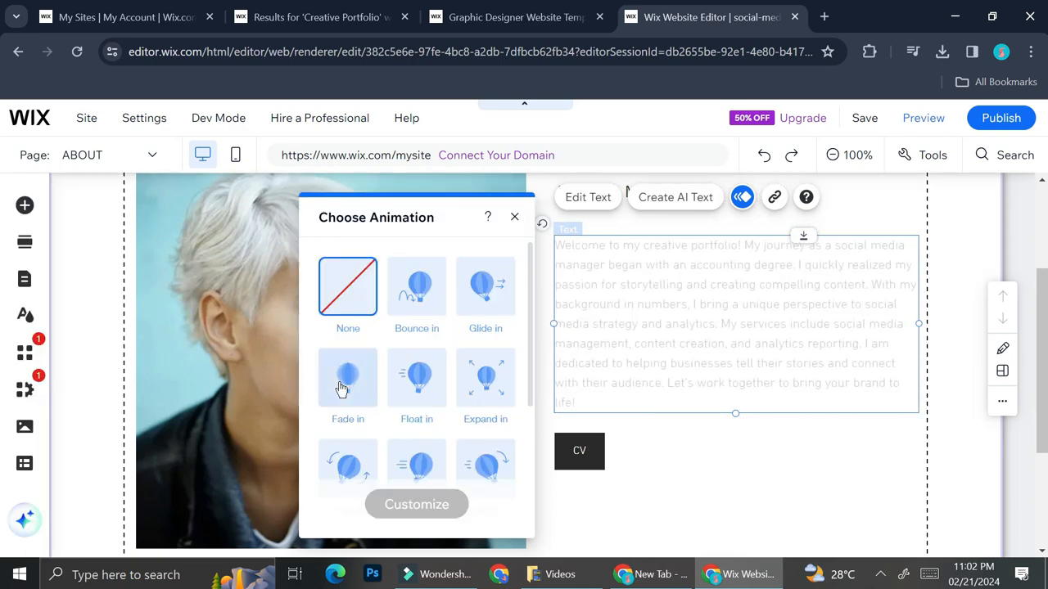
scroll(342, 389, "down", 2)
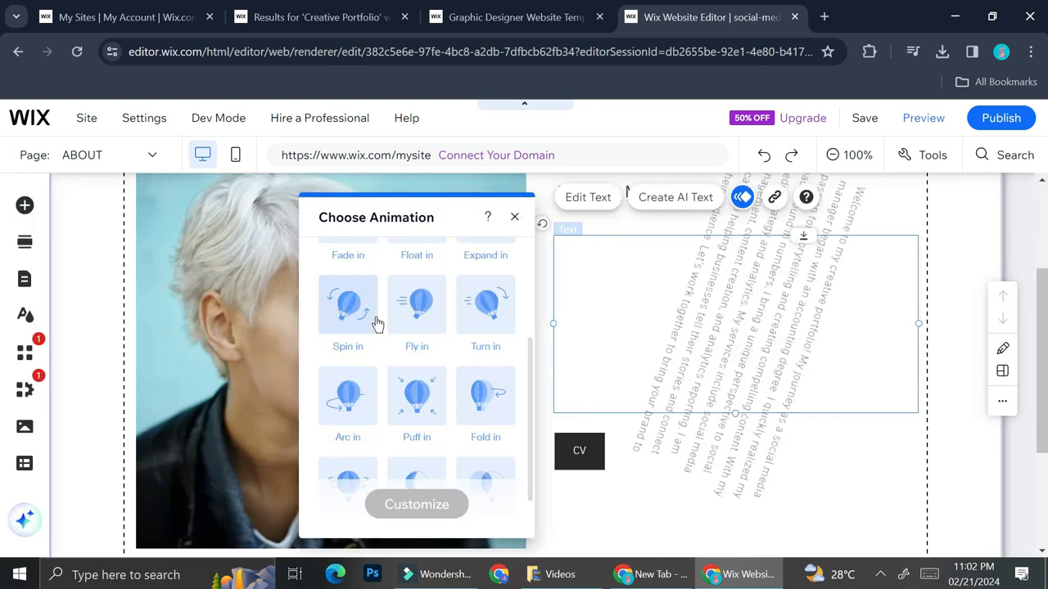
scroll(377, 322, "up", 2)
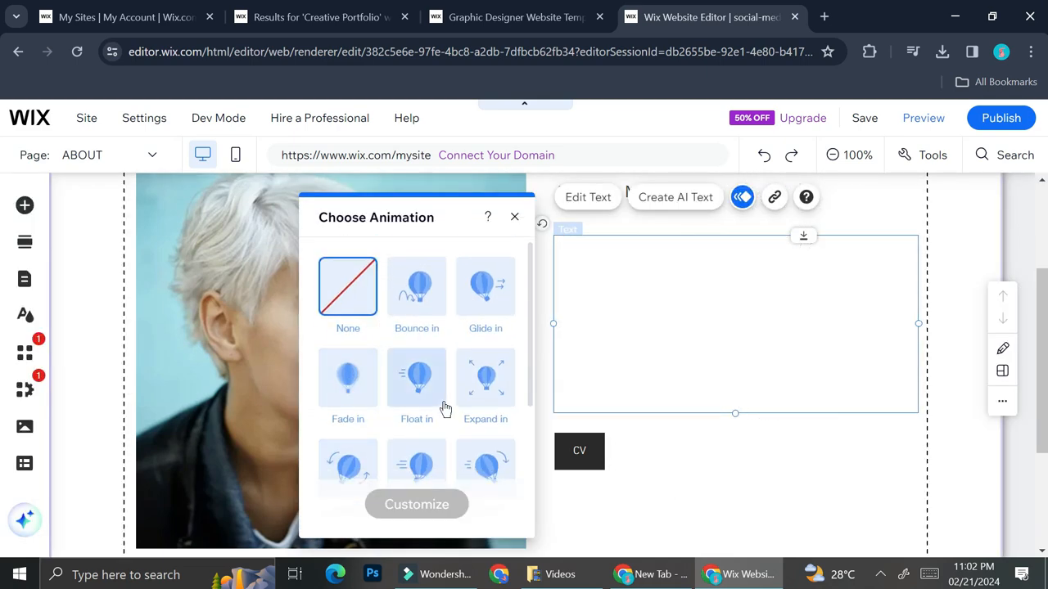
left_click(492, 308)
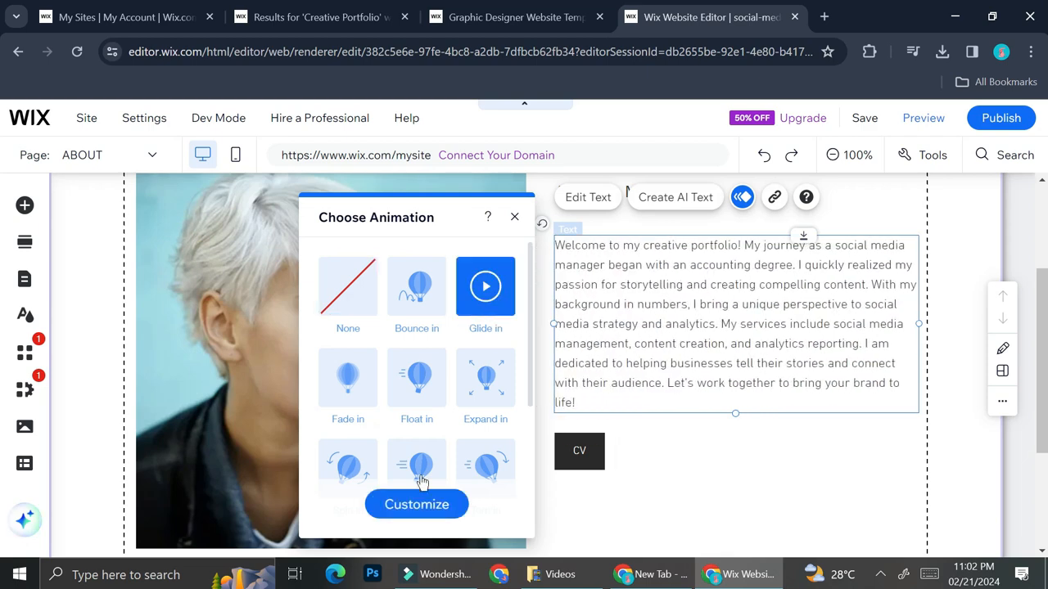
left_click(439, 501)
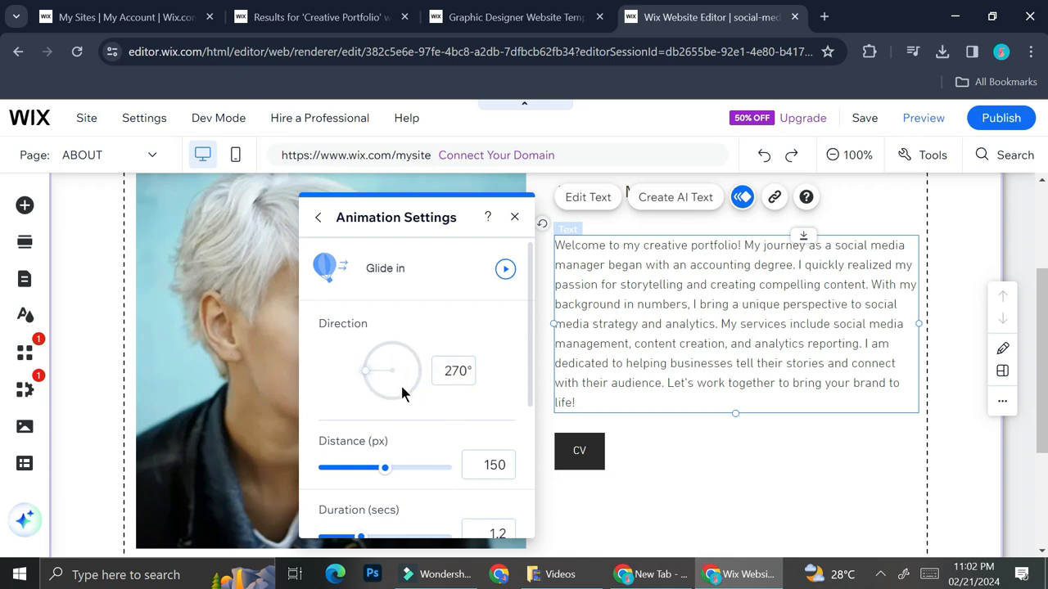
scroll(419, 397, "down", 1)
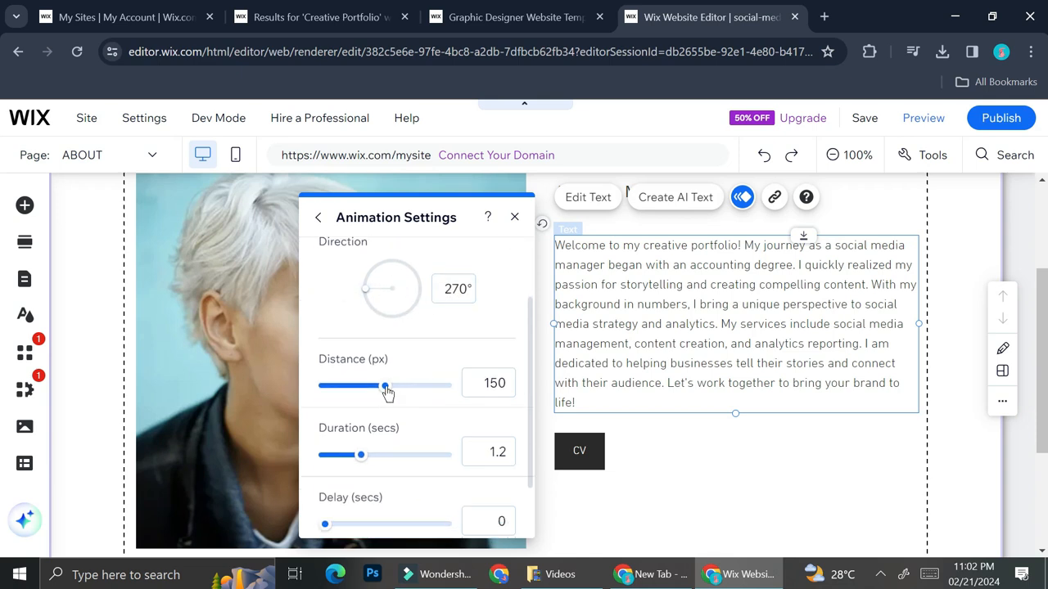
scroll(425, 394, "down", 1)
left_click_drag(379, 397, 357, 399)
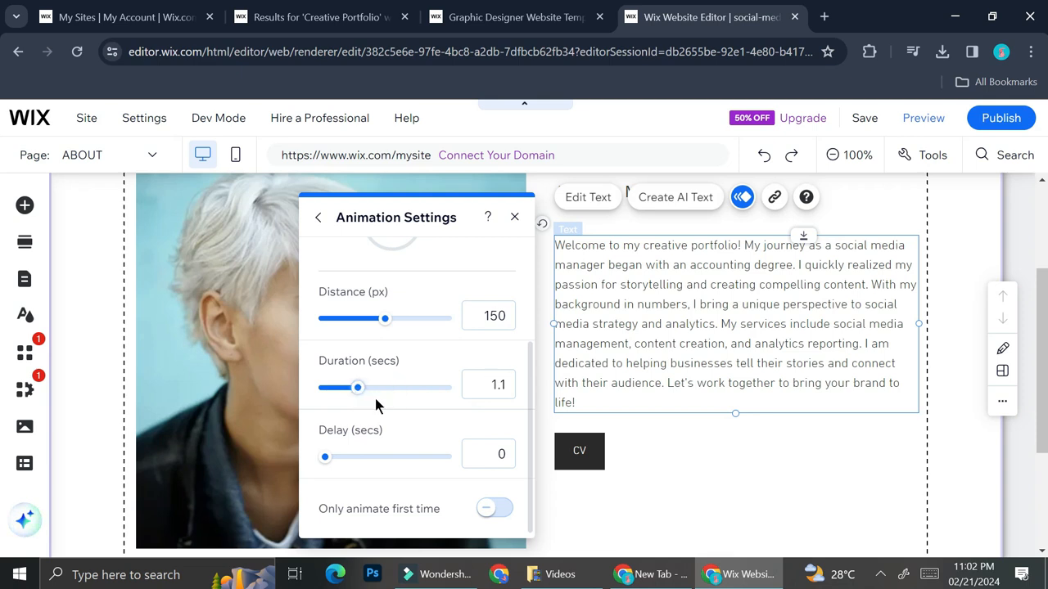
scroll(446, 419, "up", 3)
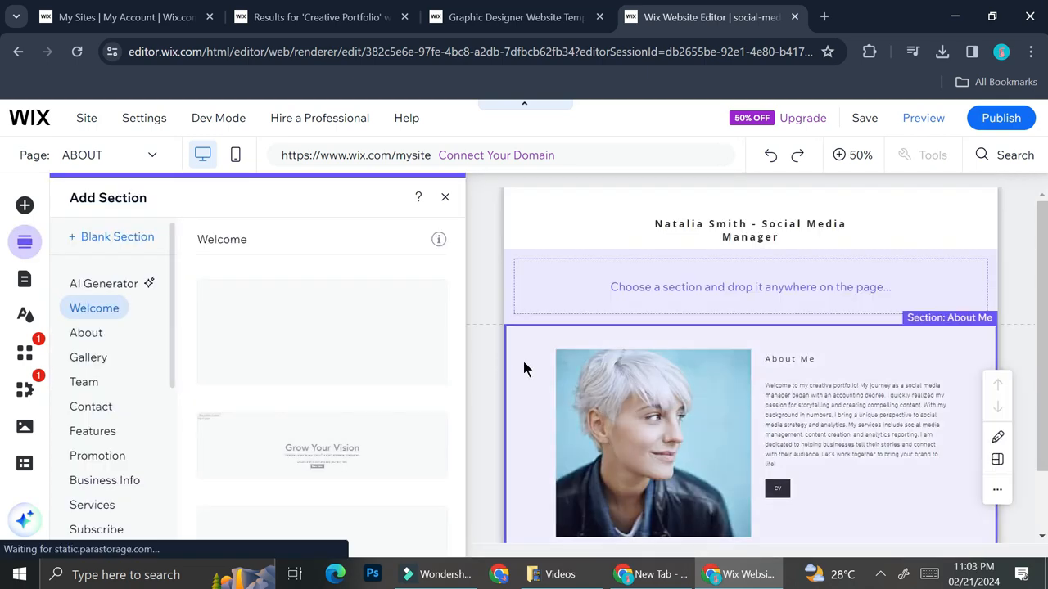
scroll(402, 351, "down", 2)
scroll(579, 324, "down", 1)
left_click(88, 358)
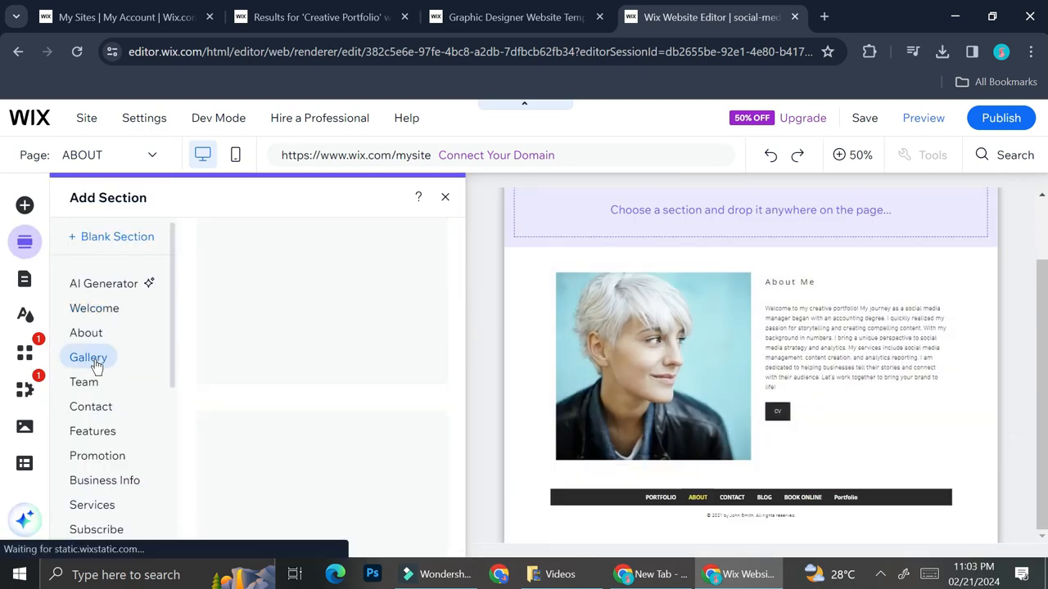
Step: Add a Gallery section below About Me with the heading 'My Projects'
scroll(327, 352, "down", 5)
left_click_drag(384, 352, 720, 413)
double_click(691, 343)
type("My Projects")
left_click(614, 316)
scroll(614, 316, "down", 3)
scroll(511, 333, "up", 3)
Step: Compare the Contemporary, Warm and Mature themes, then apply the Warm theme to the site
left_click(25, 316)
left_click(169, 327)
scroll(139, 459, "down", 5)
scroll(137, 464, "down", 4)
left_click(151, 284)
left_click(156, 363)
scroll(114, 418, "down", 1)
scroll(123, 409, "down", 3)
left_click(156, 350)
scroll(157, 350, "up", 3)
left_click(158, 277)
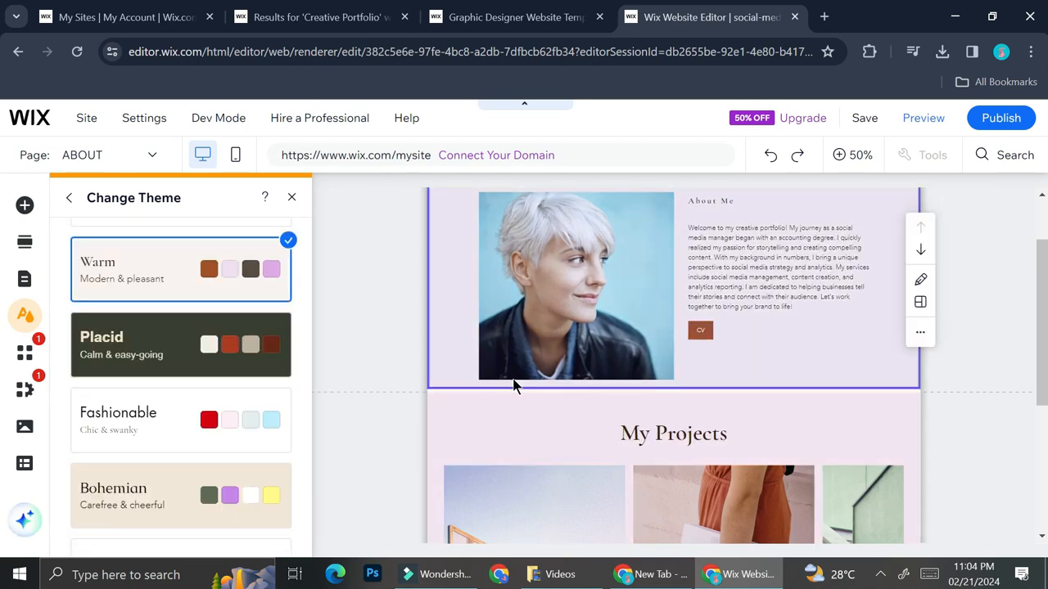
scroll(171, 445, "up", 3)
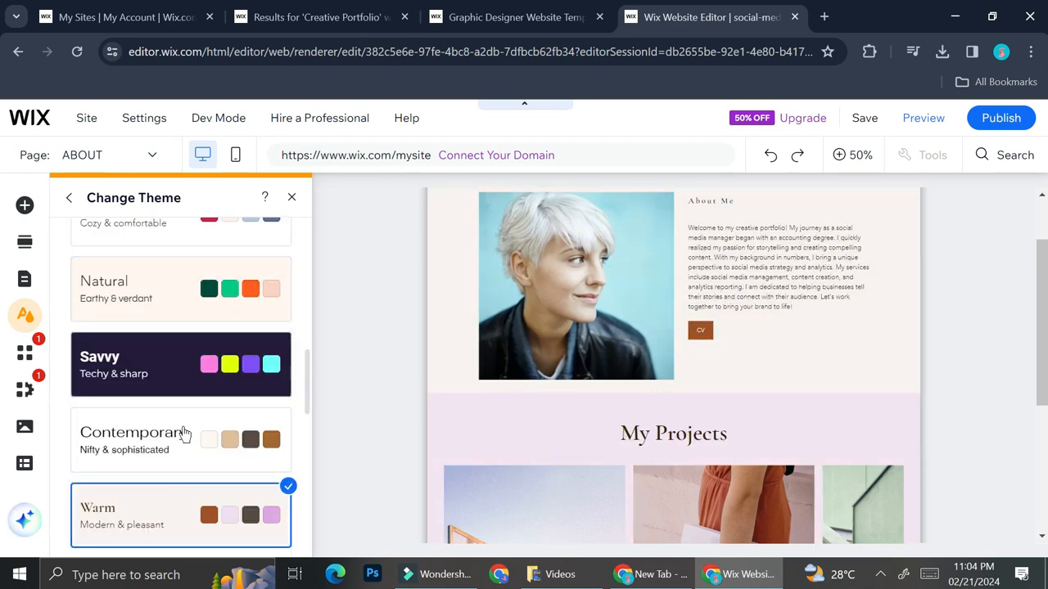
scroll(164, 278, "up", 8)
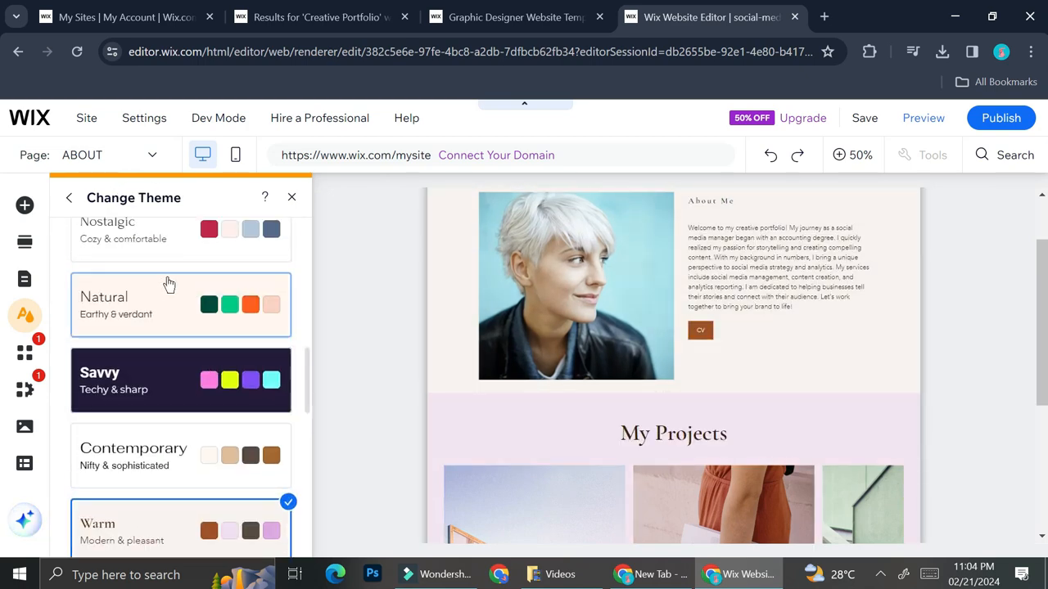
Step: Review the Warm theme's colour palette in the theme customisation options
left_click(72, 200)
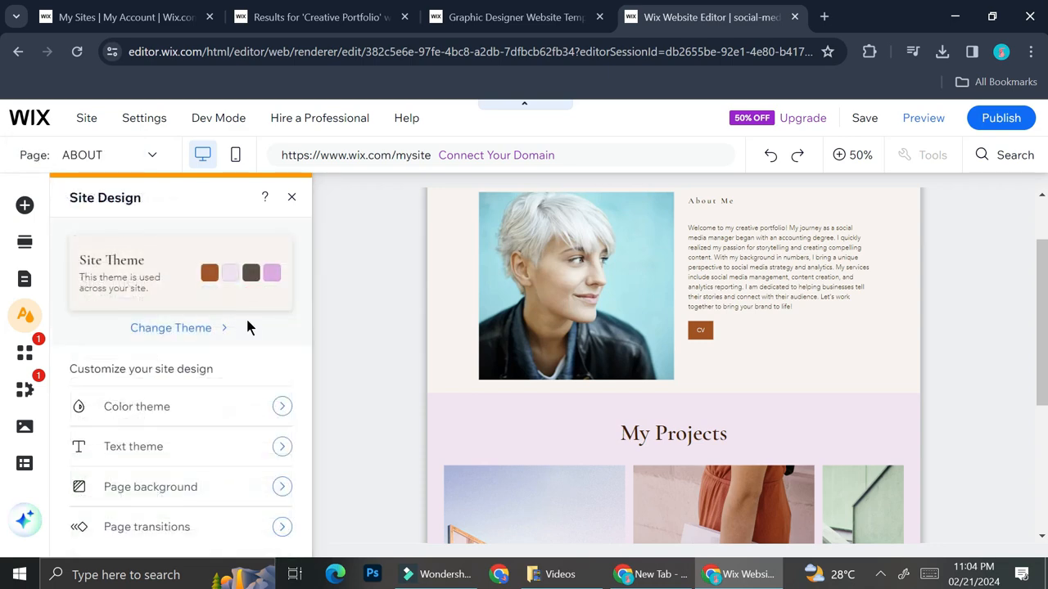
left_click(208, 416)
scroll(225, 386, "down", 2)
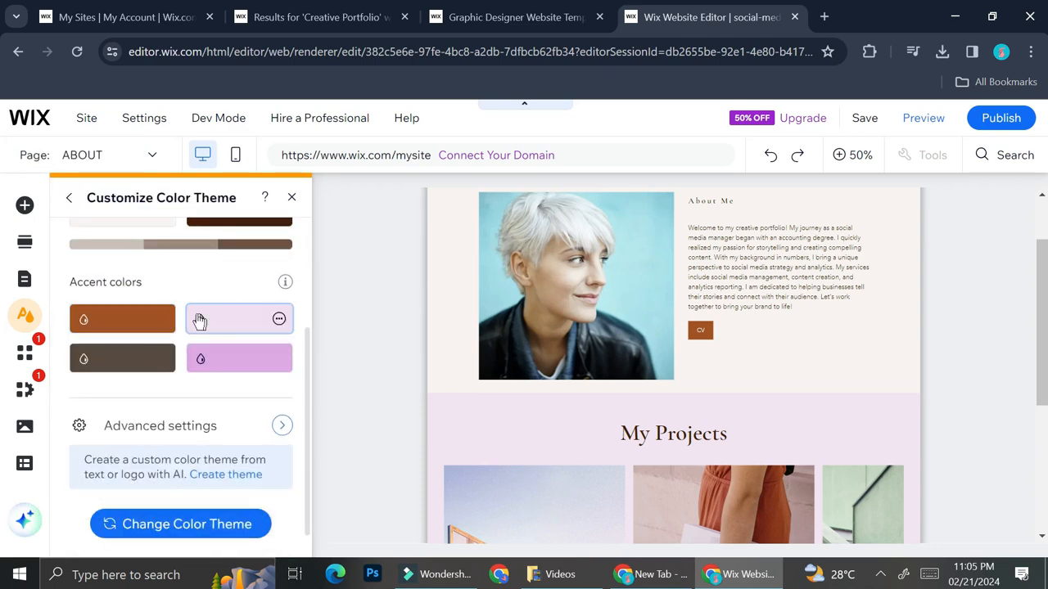
scroll(227, 355, "down", 1)
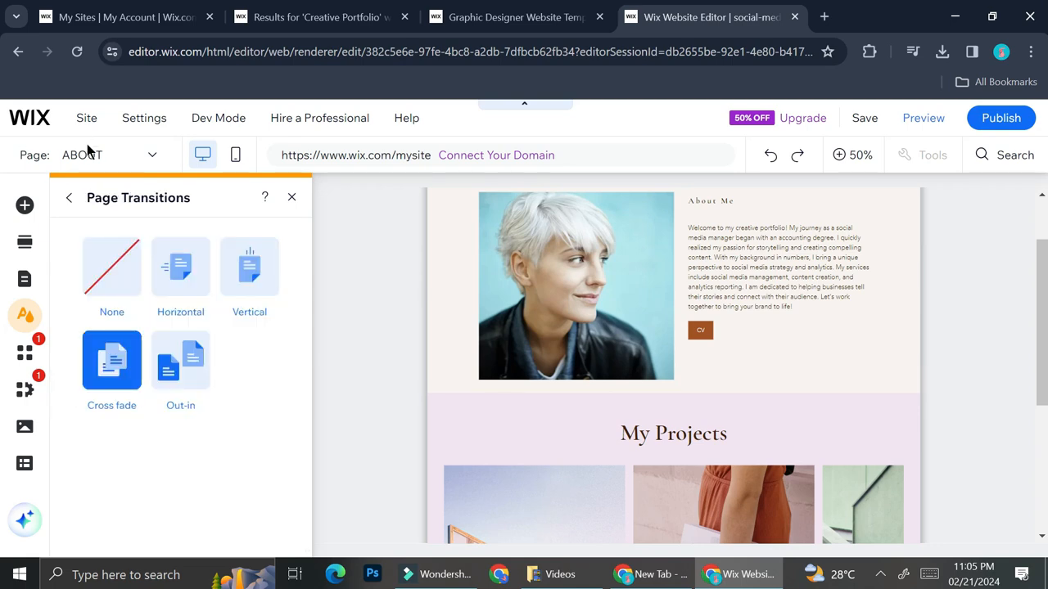
mouse_move(87, 123)
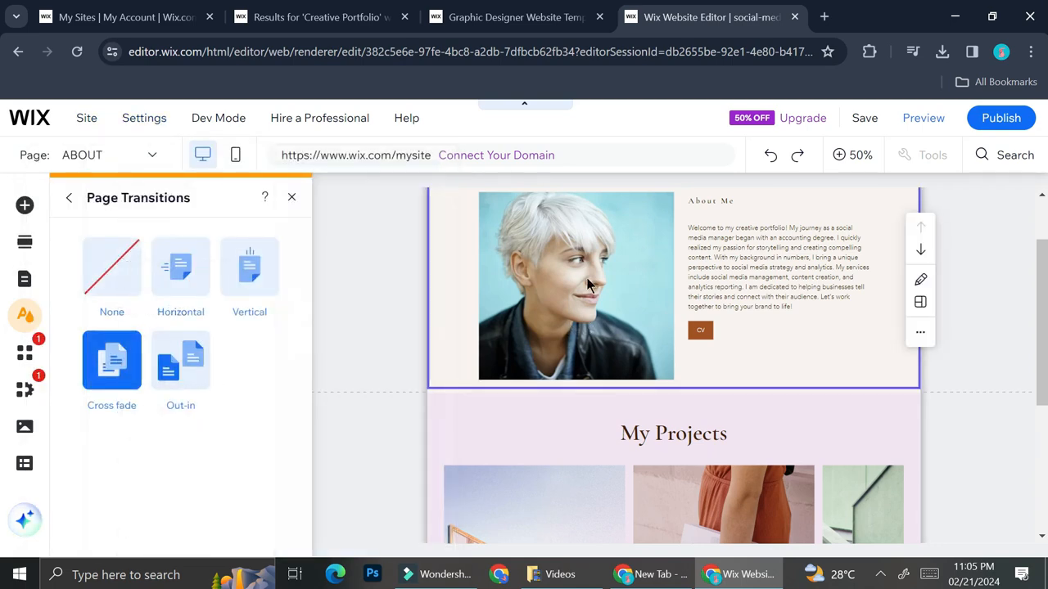
left_click(150, 155)
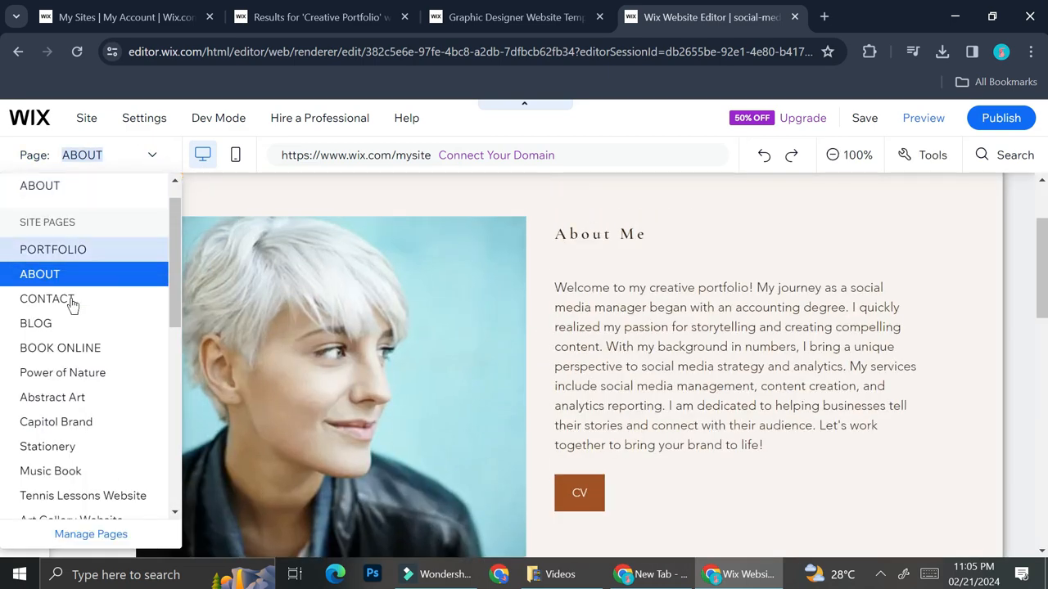
Step: Open the CONTACT page and look through its content
left_click(69, 304)
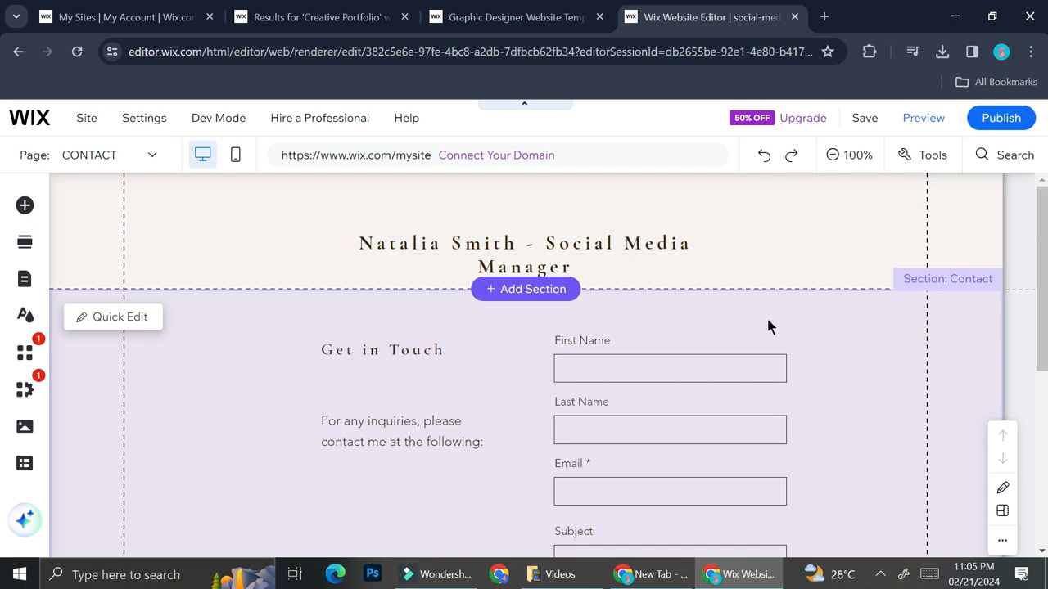
scroll(765, 318, "down", 5)
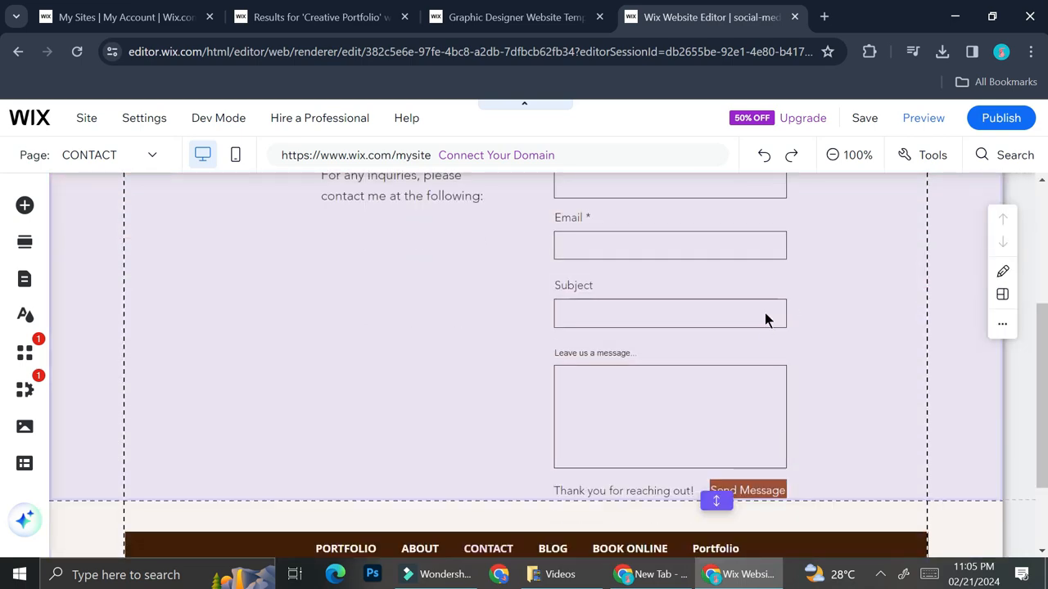
scroll(697, 318, "up", 5)
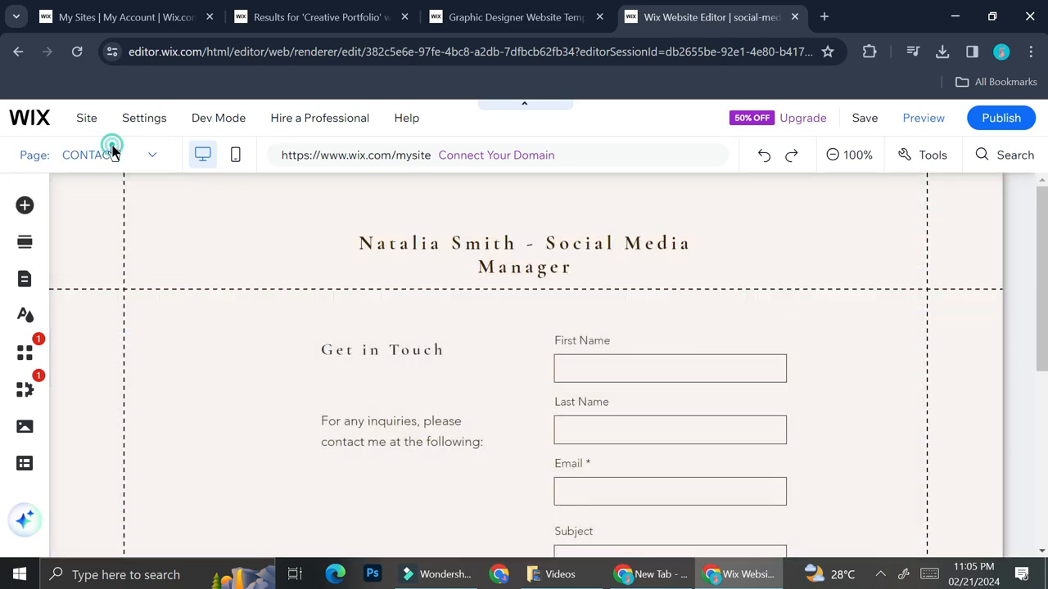
Step: Switch to the BOOK ONLINE page and review its free one-hour 'Let's Meet' service
left_click(110, 153)
left_click(85, 370)
scroll(517, 350, "down", 2)
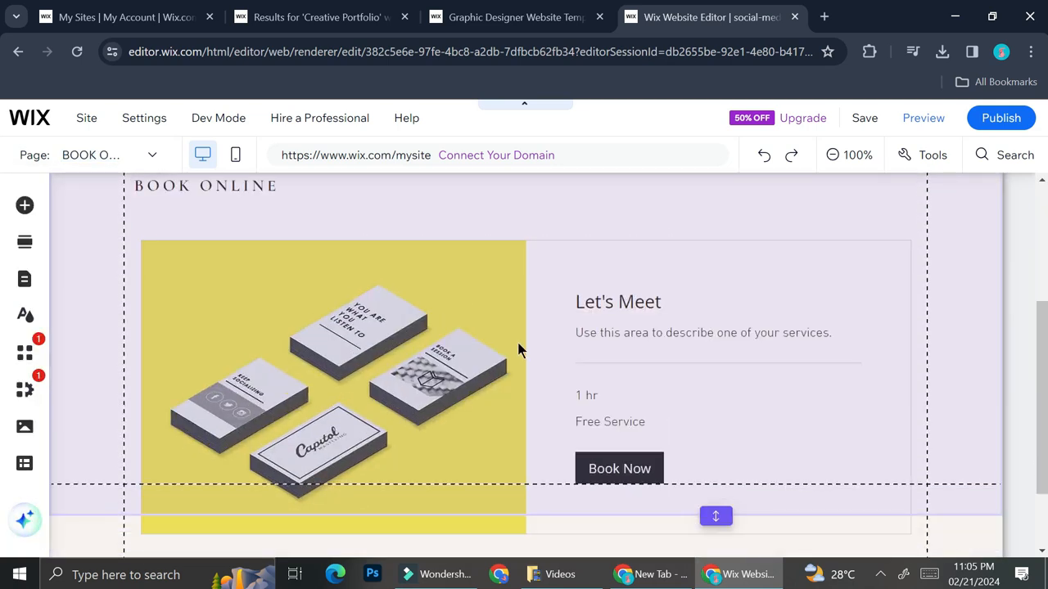
scroll(443, 323, "down", 2)
scroll(443, 320, "up", 3)
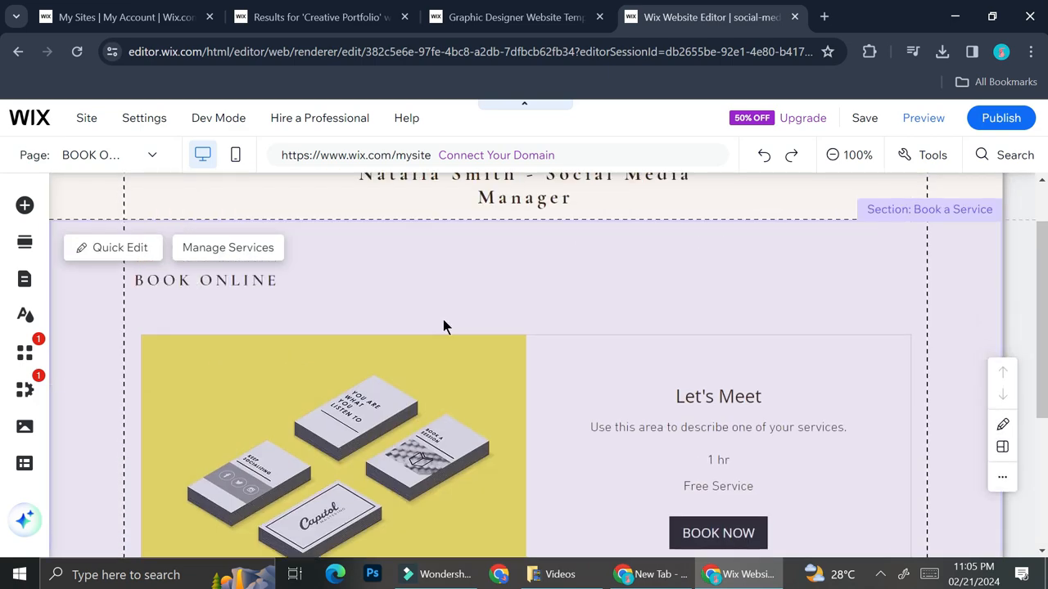
scroll(443, 325, "up", 1)
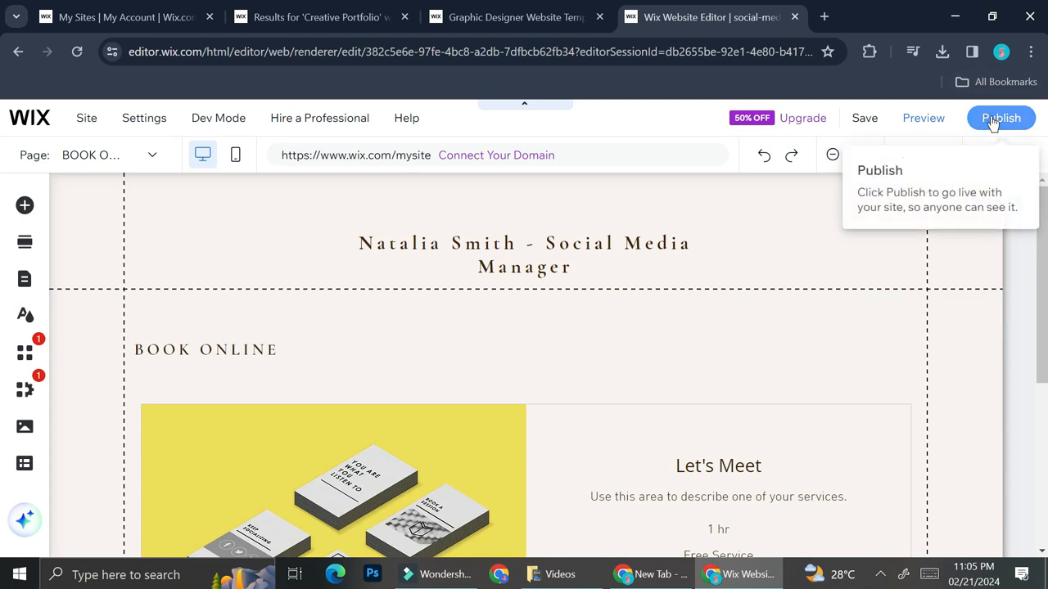
Step: Publish the site and view the live portfolio in a new browser tab
left_click(993, 122)
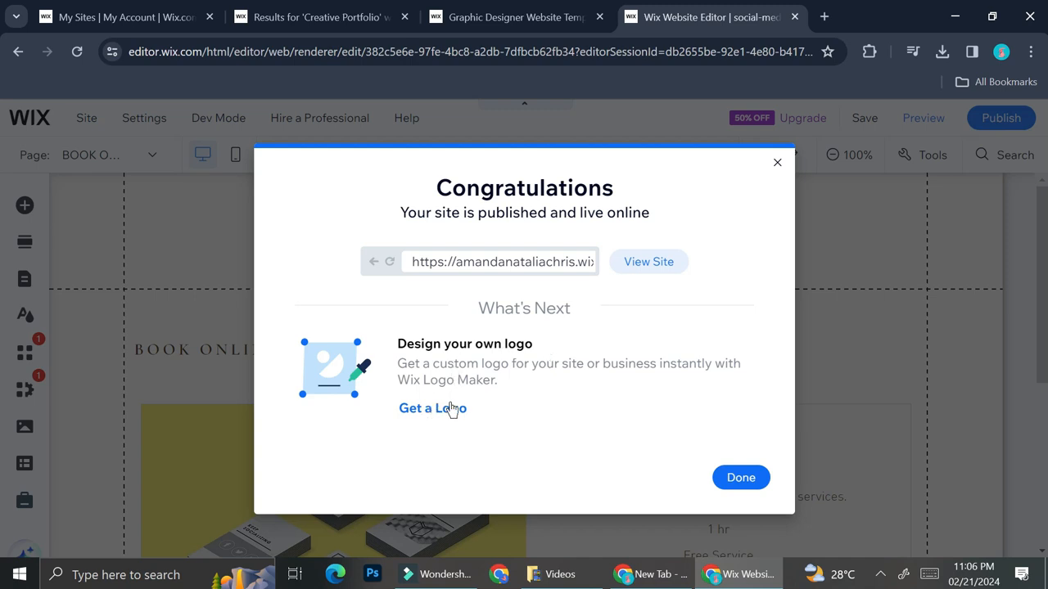
left_click(640, 265)
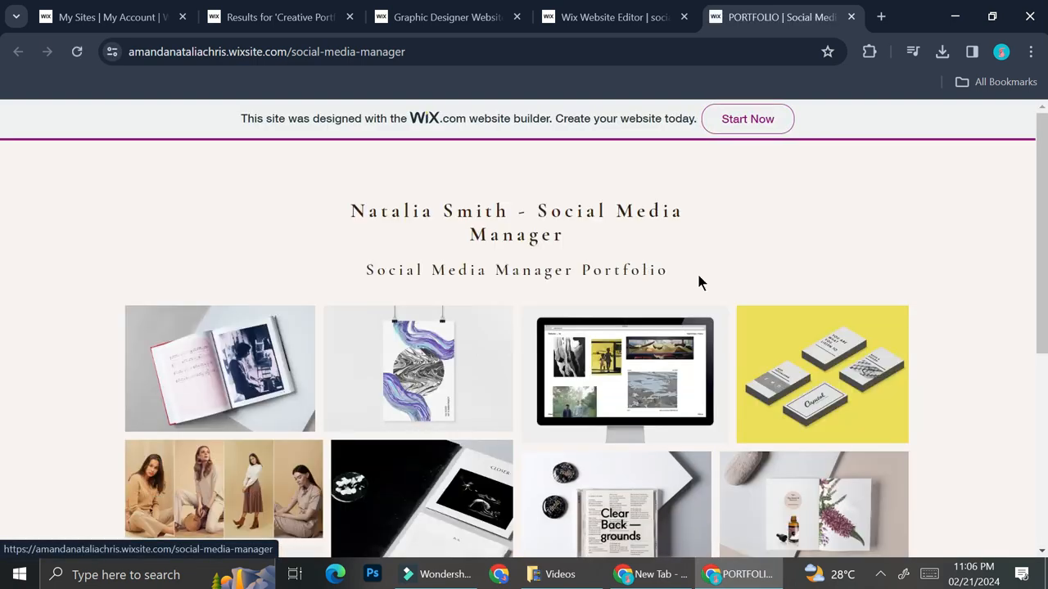
Step: On the live site, open the Music Book project and read its Social Media Manager description
scroll(555, 262, "down", 3)
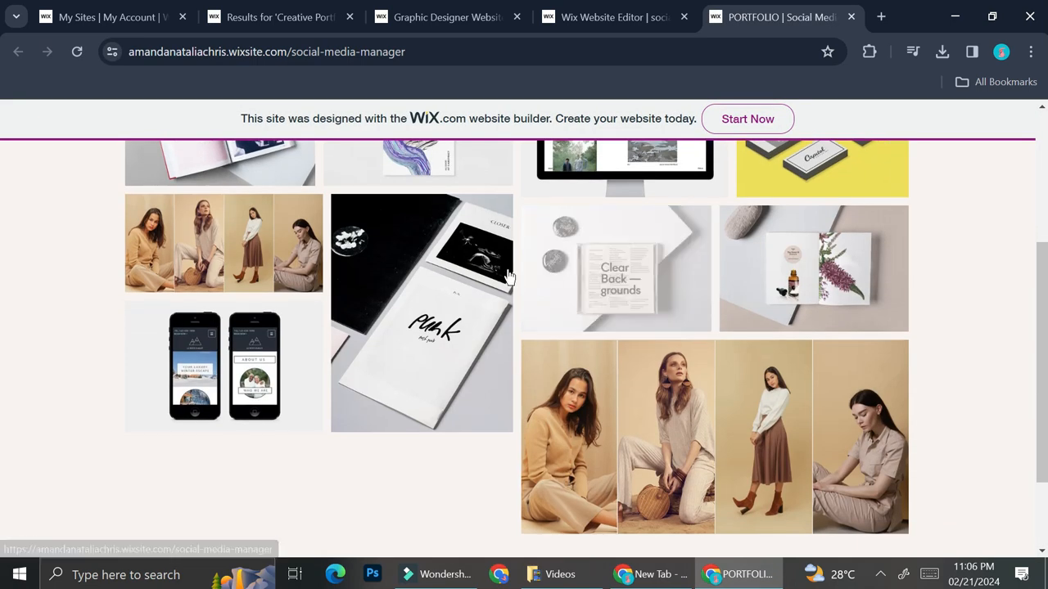
scroll(461, 307, "up", 1)
scroll(459, 307, "up", 1)
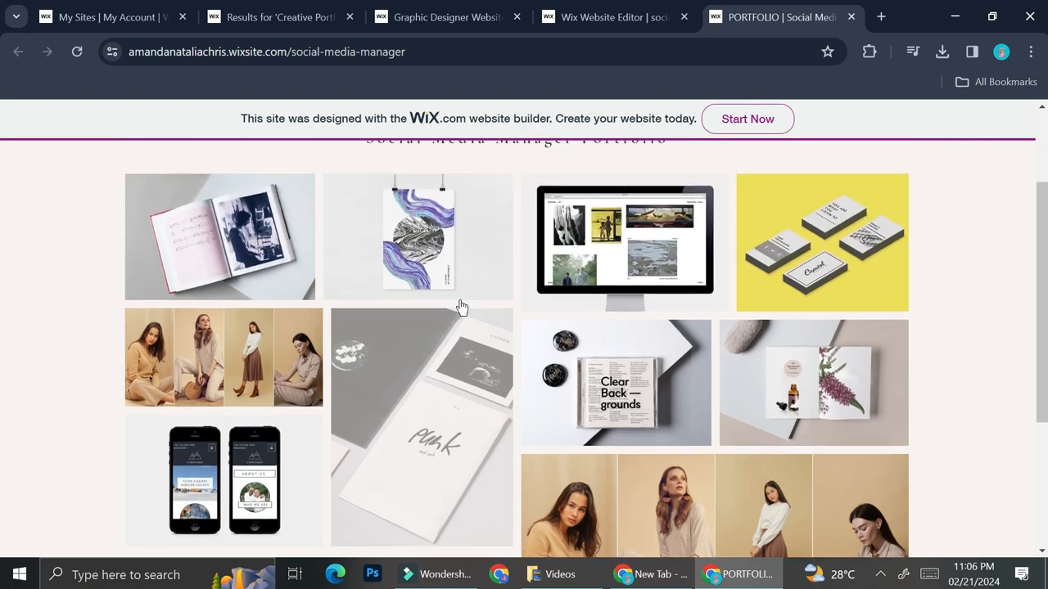
left_click(220, 308)
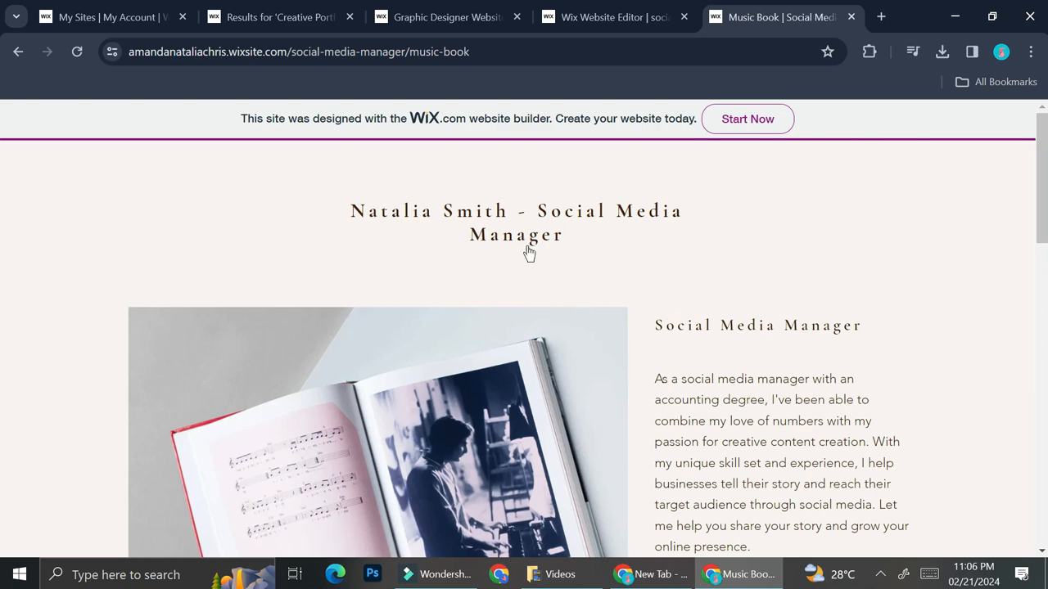
scroll(573, 258, "down", 2)
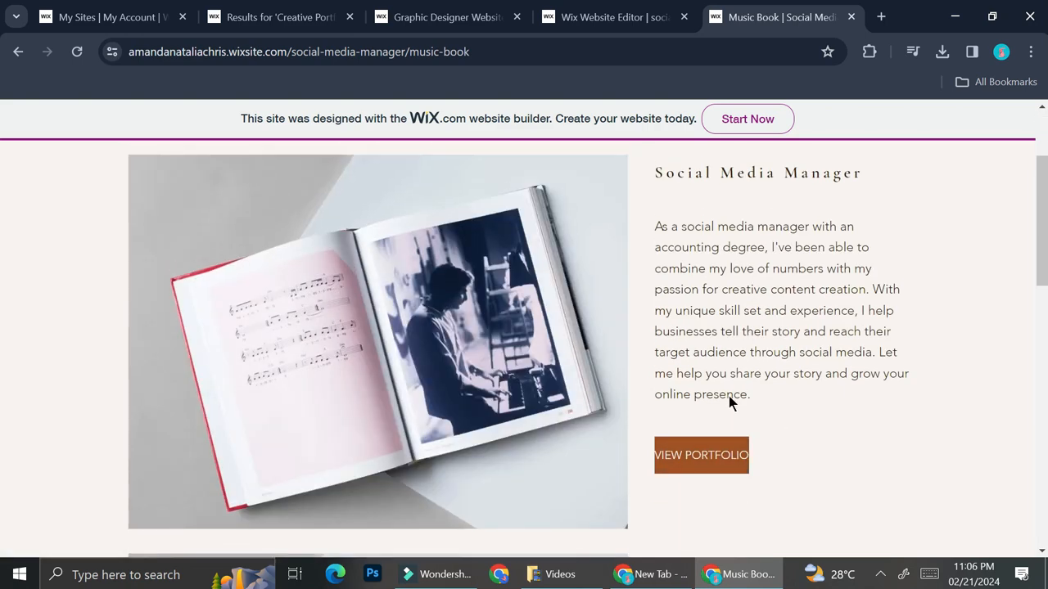
scroll(728, 397, "up", 1)
scroll(537, 299, "down", 10)
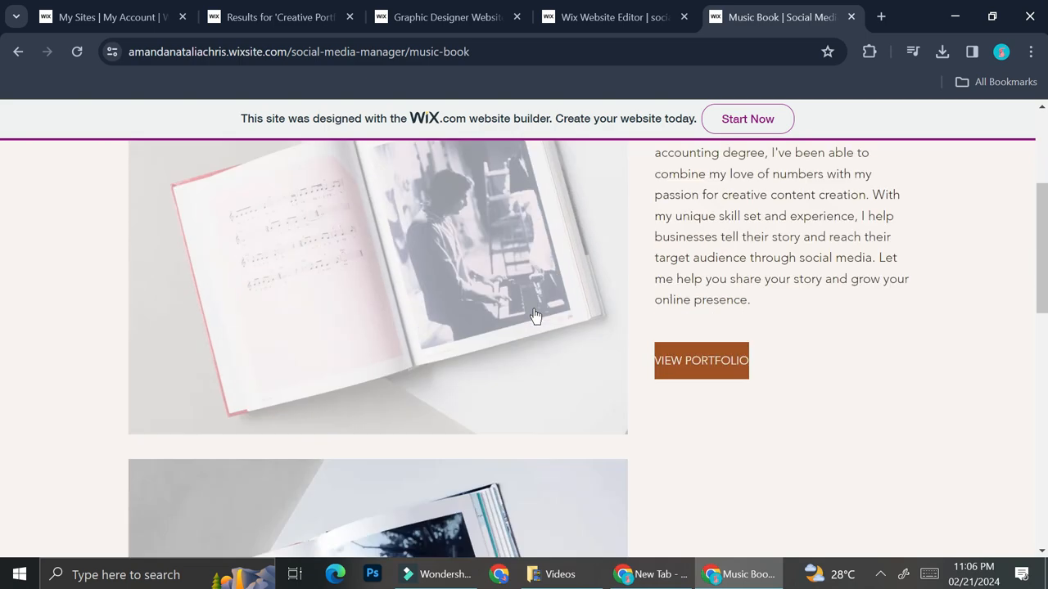
scroll(538, 299, "up", 12)
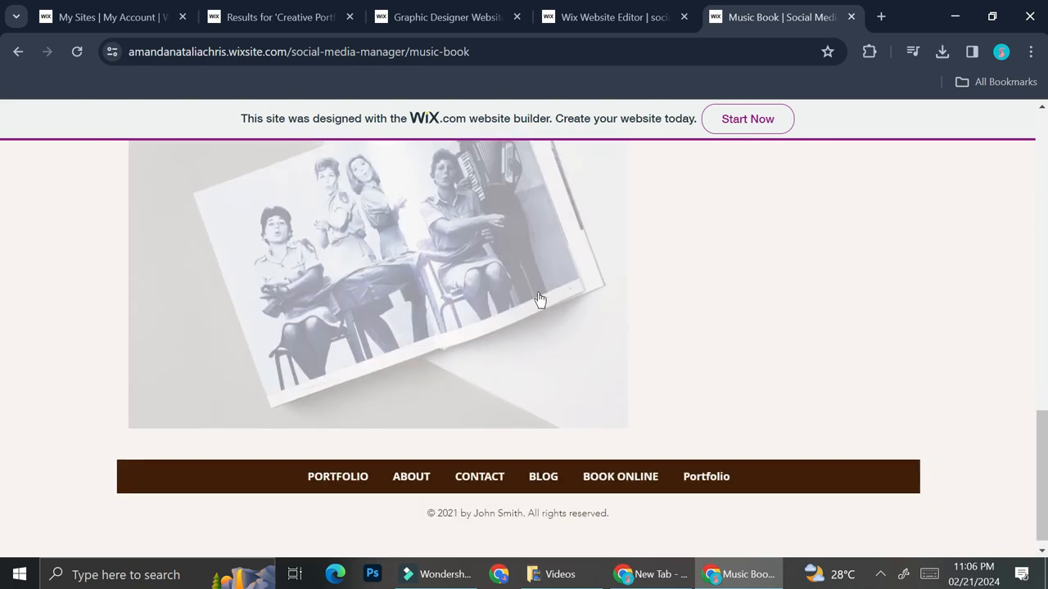